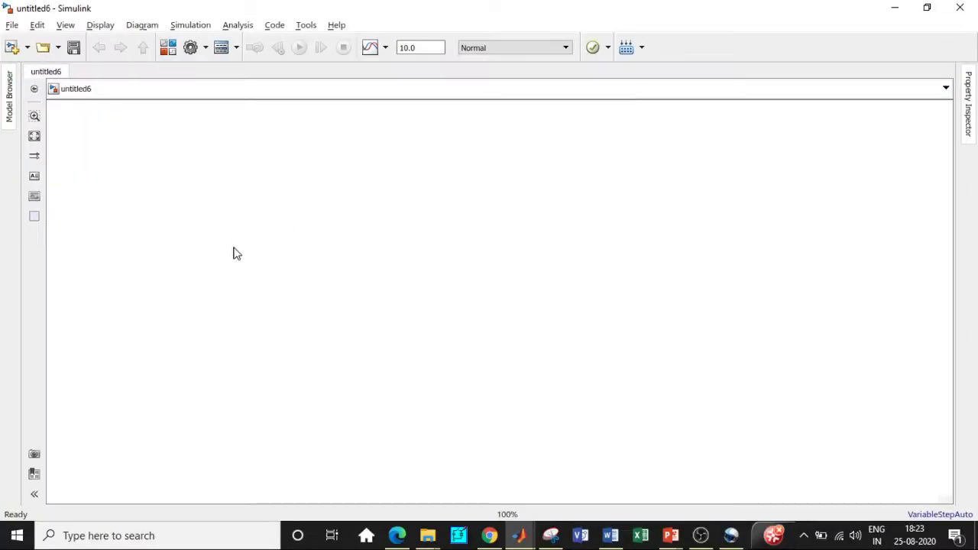
# - Search the library for 'DC voltage' and add the DC Voltage Source to the model
pyautogui.click(168, 47)
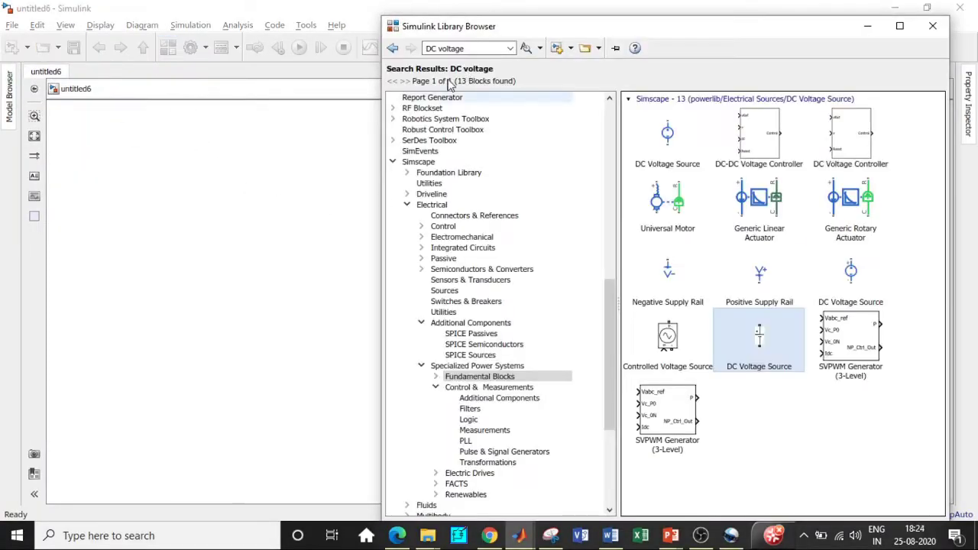
pyautogui.click(482, 47)
pyautogui.press('Return')
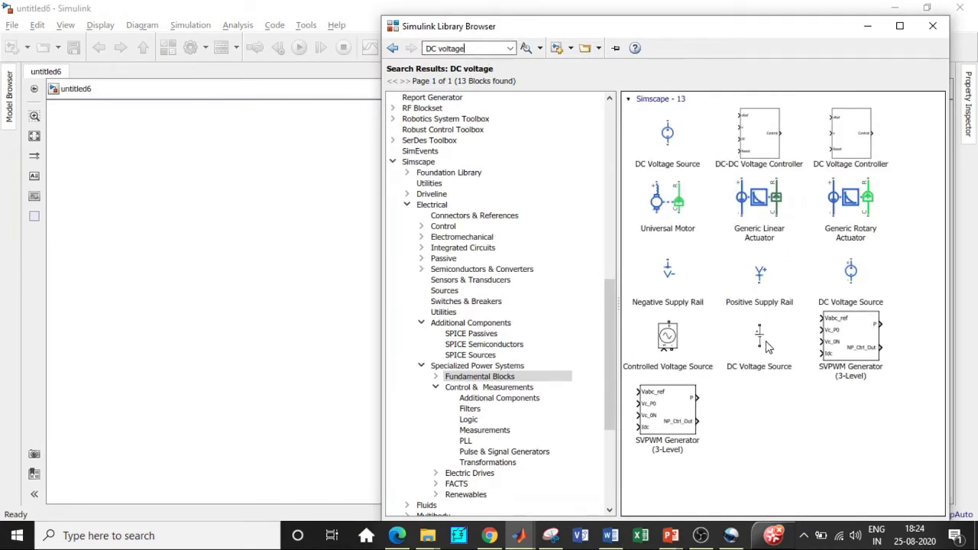
pyautogui.click(763, 335)
pyautogui.rightClick(762, 336)
pyautogui.click(795, 350)
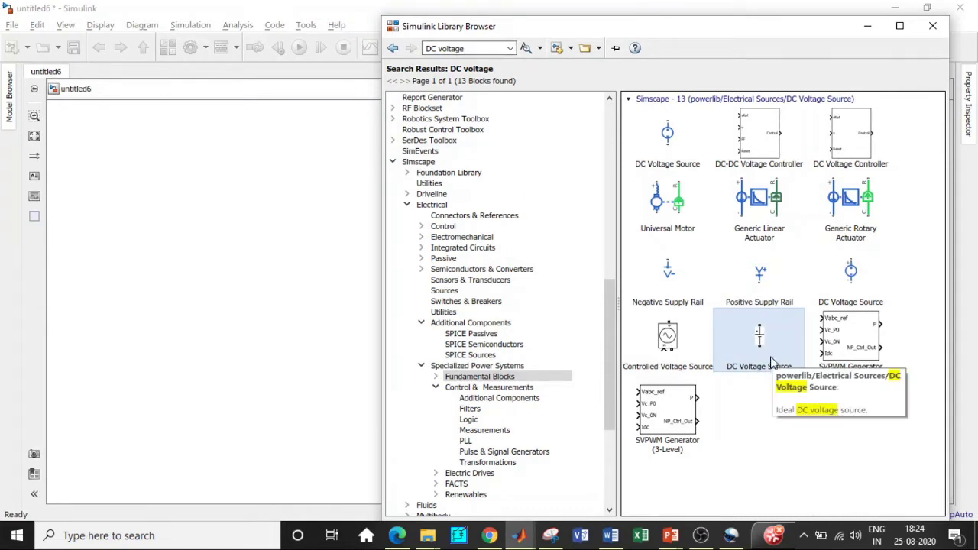
# - Search for 'powergui' and add the powergui block to the model
pyautogui.click(471, 49)
pyautogui.press('BackSpace')
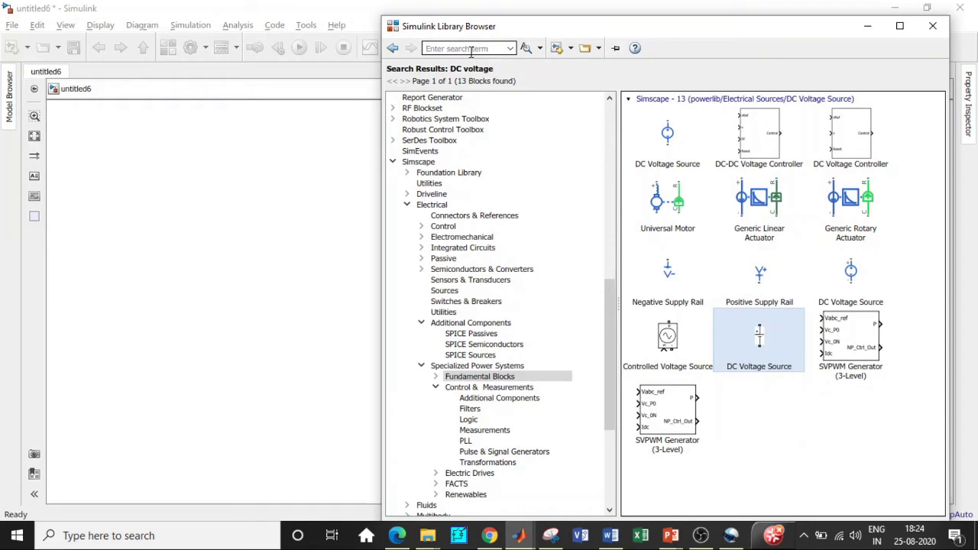
pyautogui.write('Power')
pyautogui.click(463, 70)
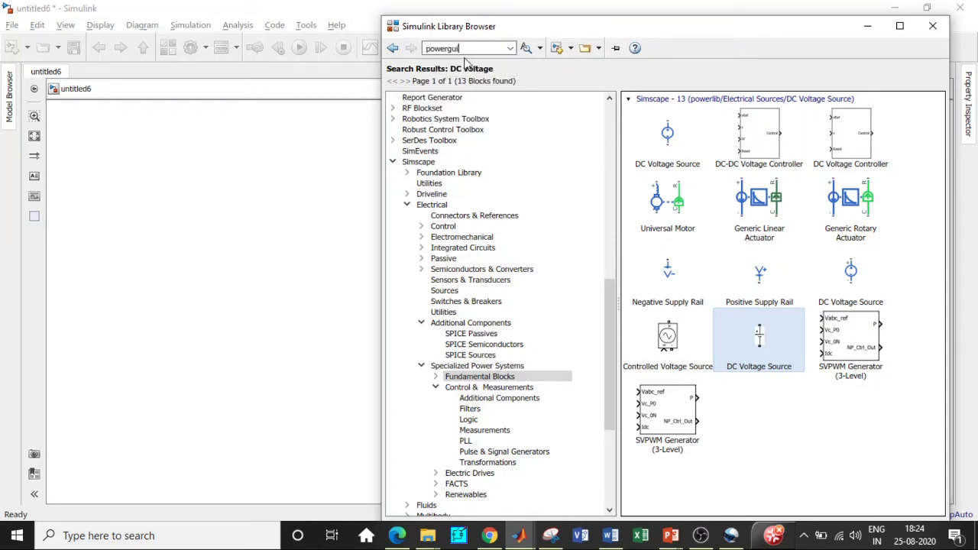
pyautogui.press('Return')
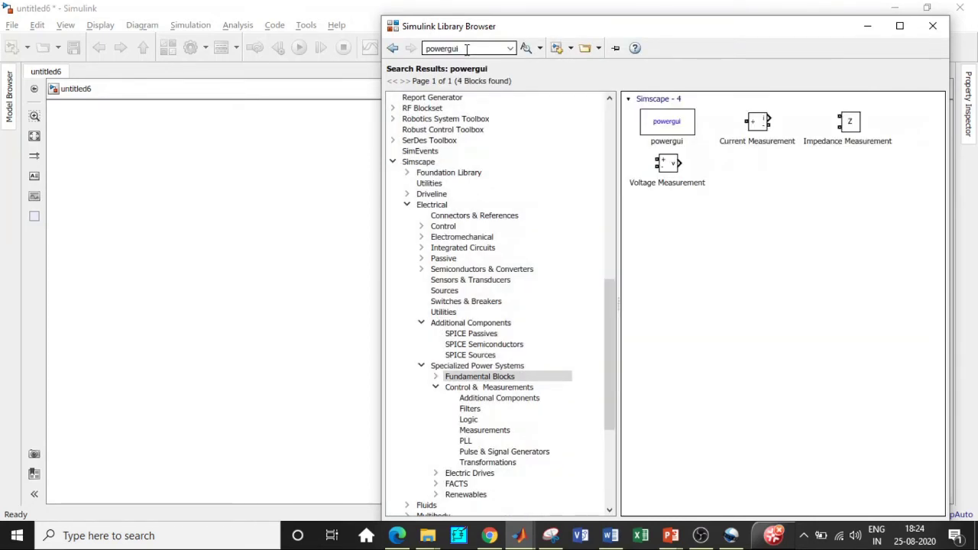
pyautogui.click(673, 122)
pyautogui.rightClick(692, 124)
pyautogui.press('Escape')
# - Add the Voltage Measurement and Current Measurement blocks to the model
pyautogui.doubleClick(461, 48)
pyautogui.press('BackSpace')
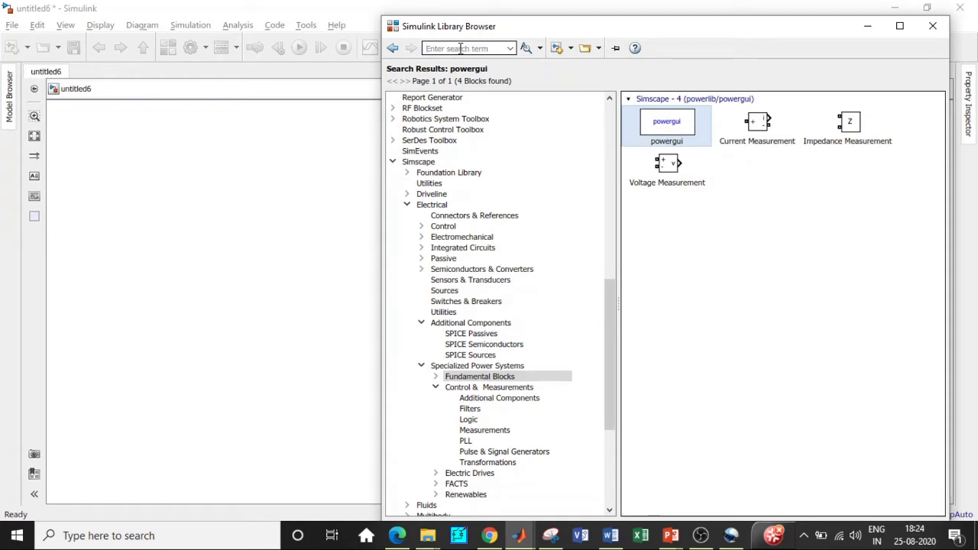
pyautogui.rightClick(660, 164)
pyautogui.press('Escape')
pyautogui.click(763, 124)
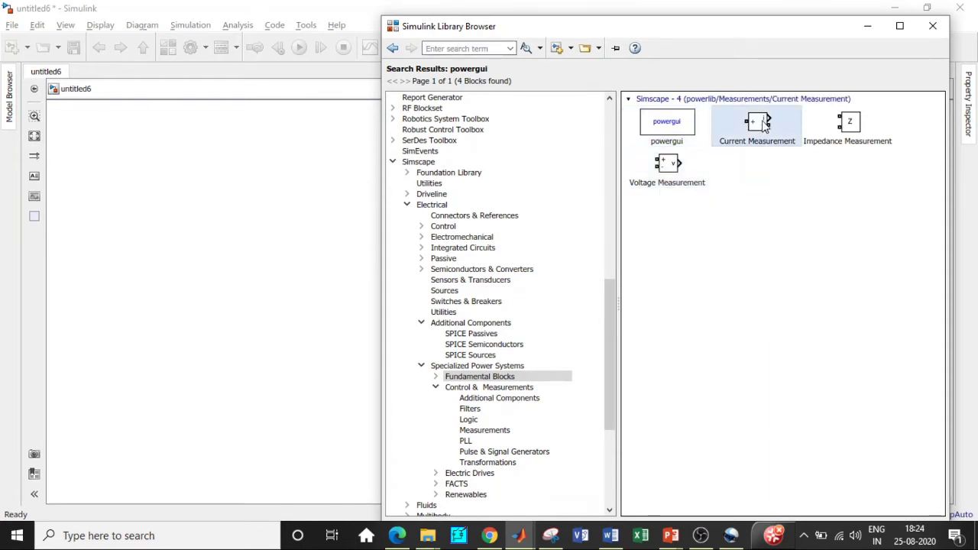
pyautogui.rightClick(763, 125)
pyautogui.press('Escape')
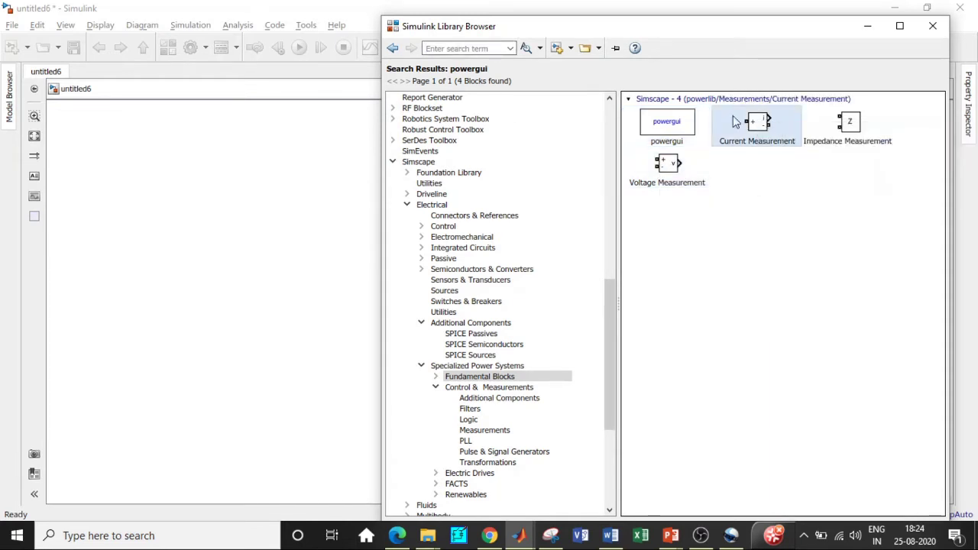
# - Search for 'mosfet' and add the Mosfet block to the model
pyautogui.click(470, 47)
pyautogui.write('MO')
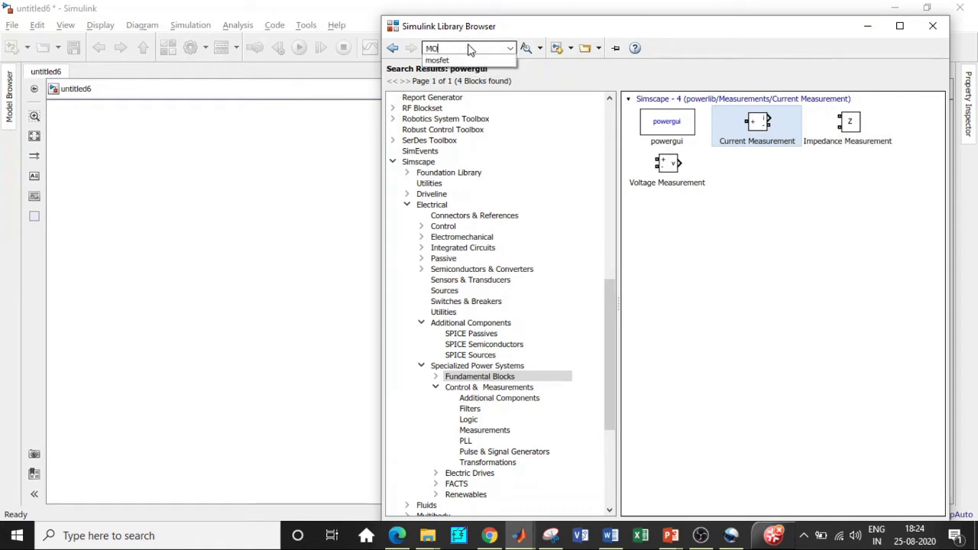
pyautogui.write('SF')
pyautogui.click(459, 60)
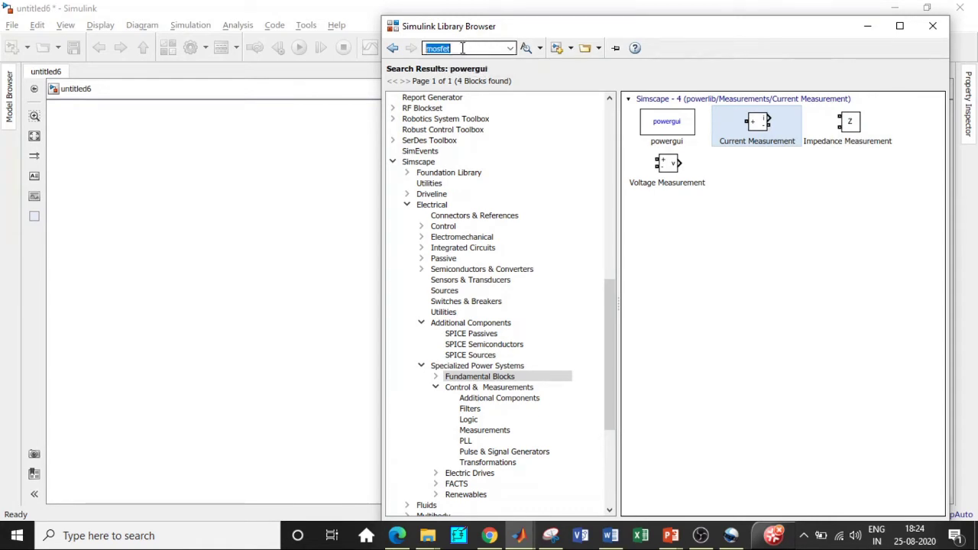
pyautogui.scroll(-1, 771, 245)
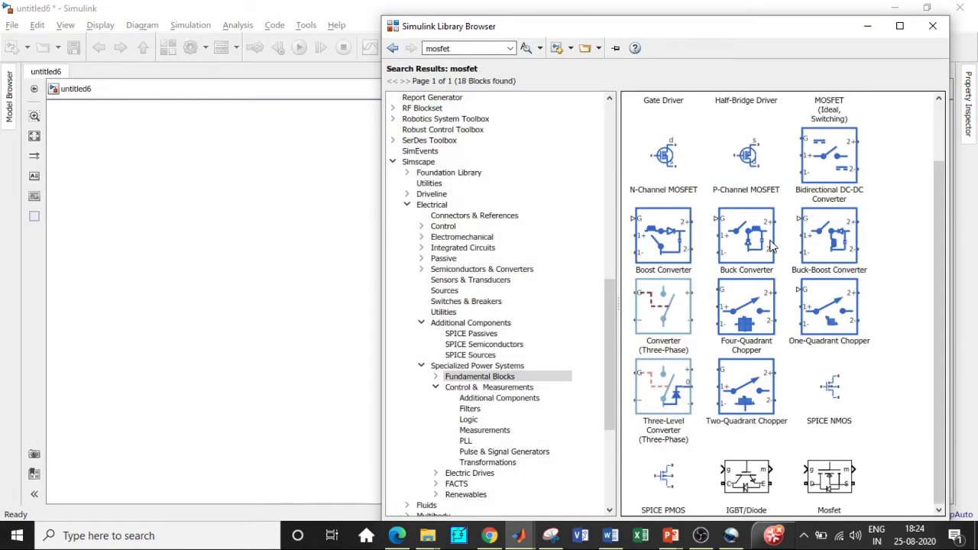
pyautogui.rightClick(826, 496)
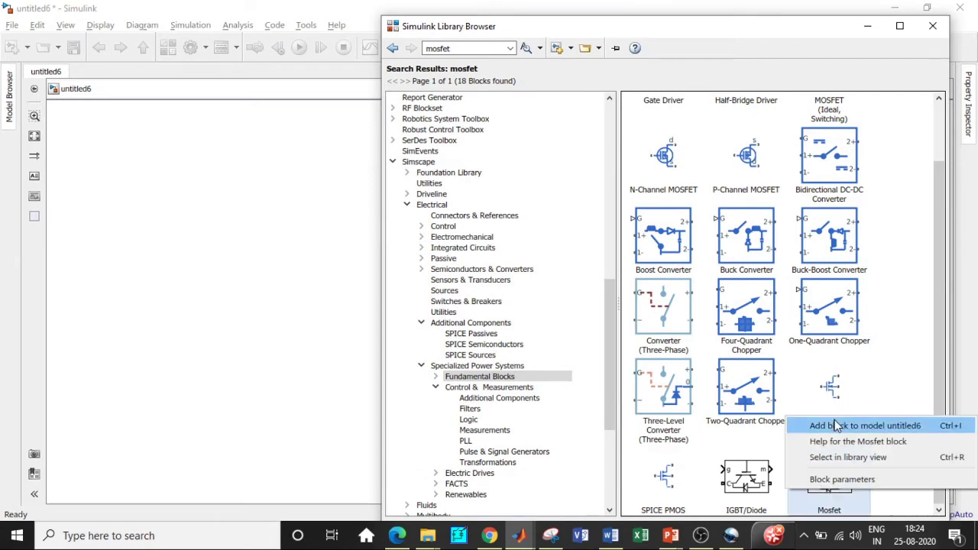
pyautogui.click(866, 426)
# - Search for 'diode' and add the Diode block to the model
pyautogui.click(478, 49)
pyautogui.press('BackSpace')
pyautogui.write('diode')
pyautogui.click(467, 60)
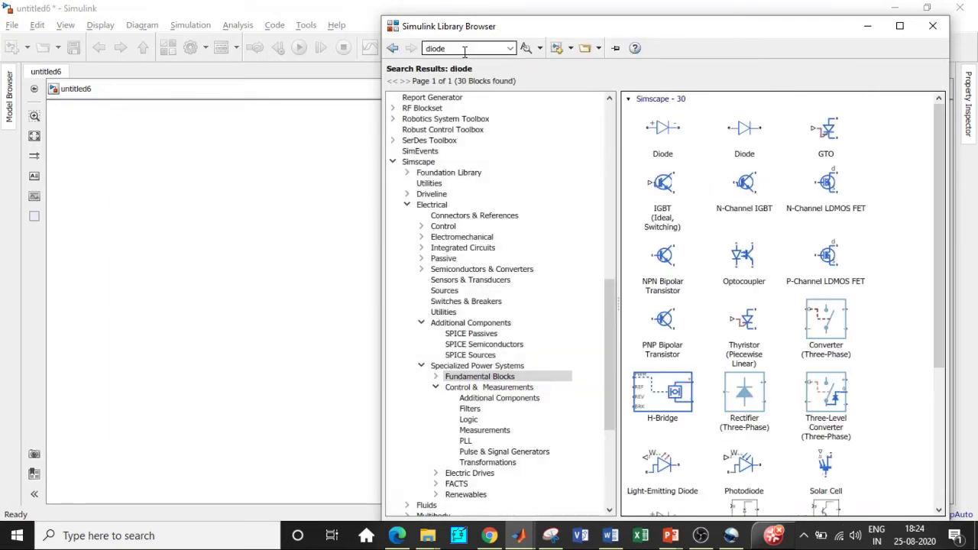
pyautogui.scroll(-5, 756, 360)
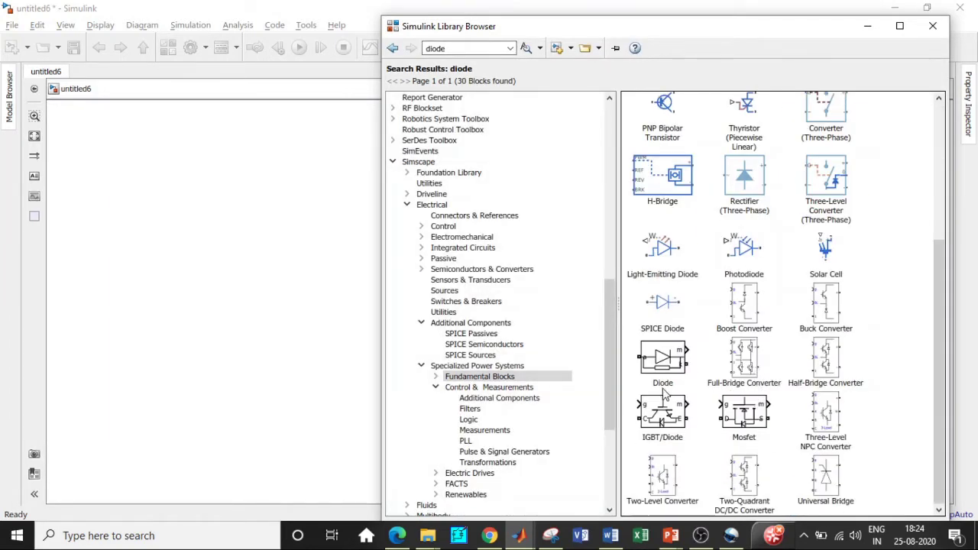
pyautogui.click(659, 358)
pyautogui.rightClick(659, 358)
pyautogui.click(709, 358)
# - Search for 'Series RLC' and add the Series RLC Branch to the model
pyautogui.click(470, 48)
pyautogui.press('BackSpace')
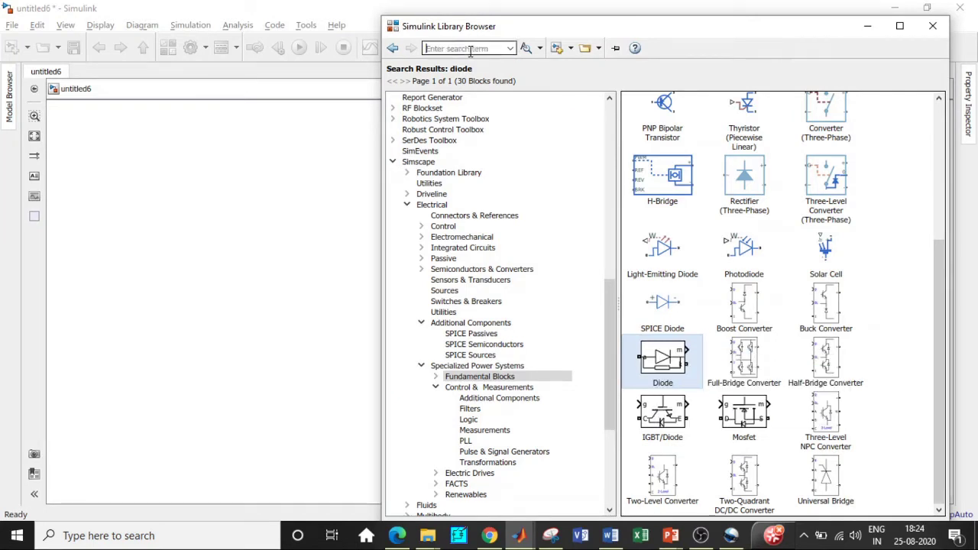
pyautogui.write('Ser')
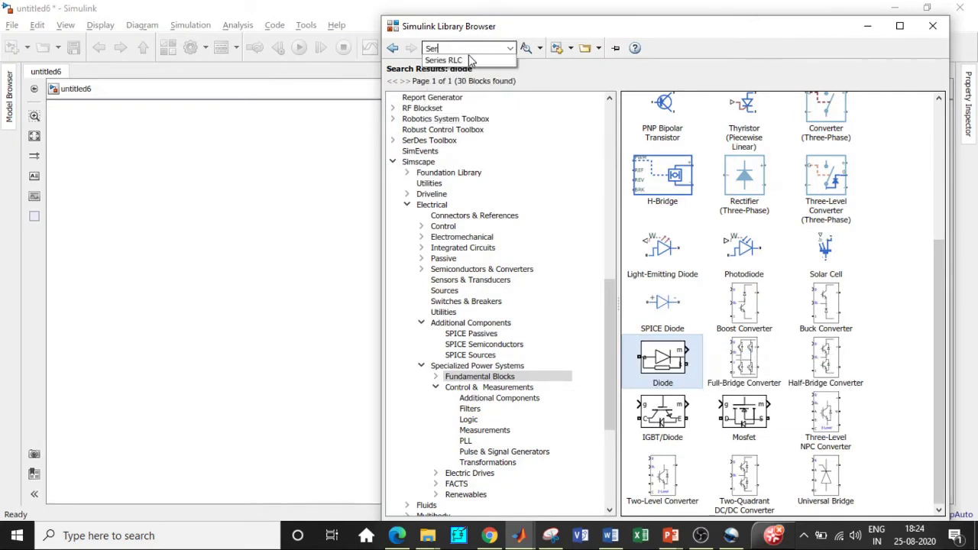
pyautogui.click(472, 59)
pyautogui.press('Return')
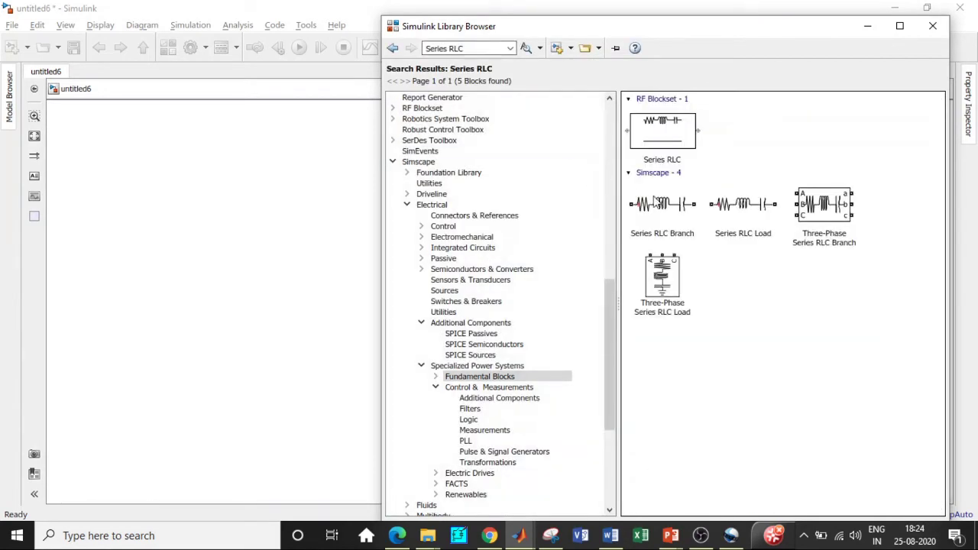
pyautogui.click(664, 205)
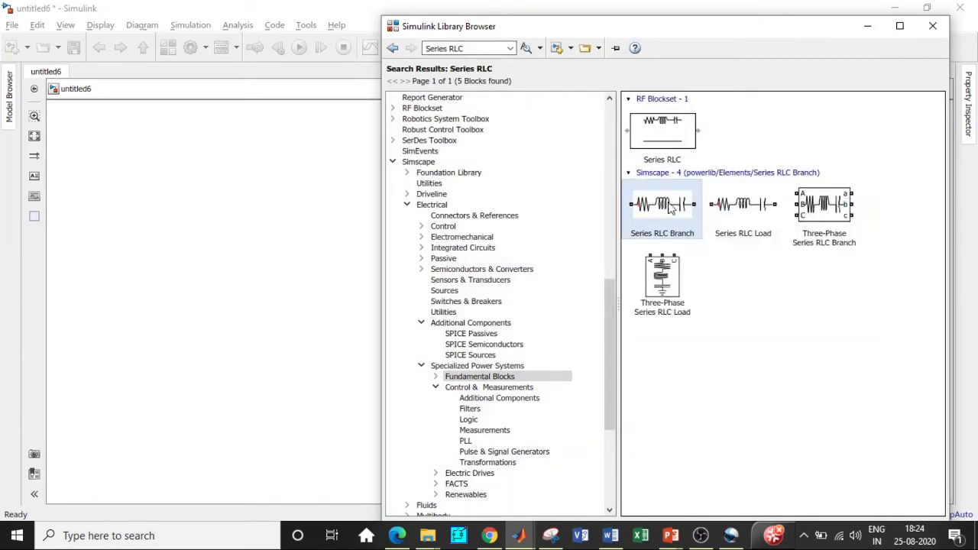
pyautogui.click(474, 48)
pyautogui.hotkey('ctrl', 'a')
pyautogui.press('BackSpace')
# - Search for 'Pulse' and add the Pulse Generator to the model
pyautogui.write('Pu')
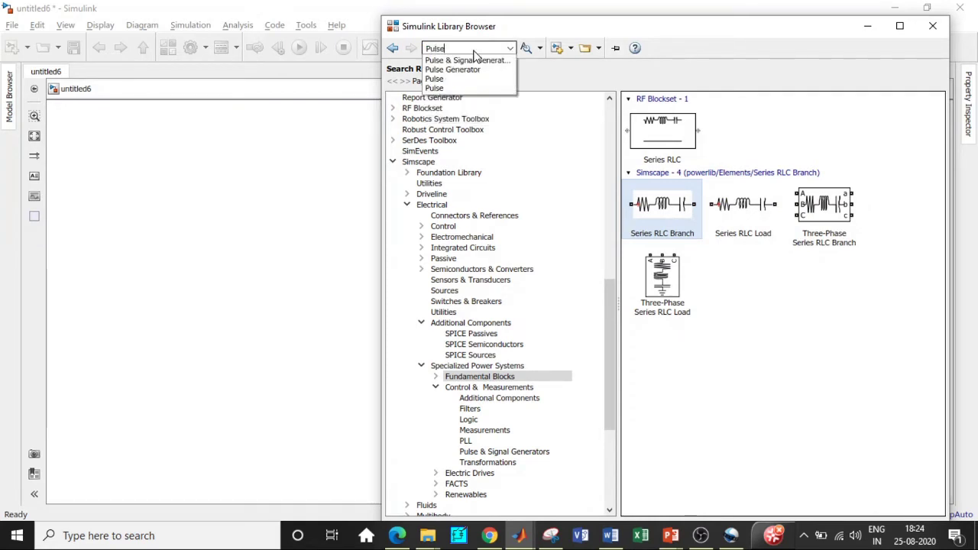
pyautogui.doubleClick(447, 49)
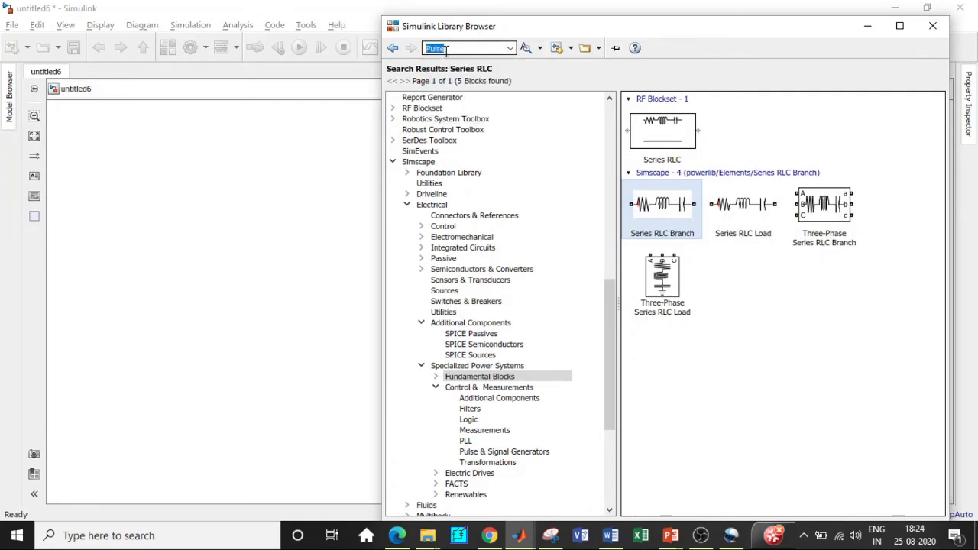
pyautogui.press('Return')
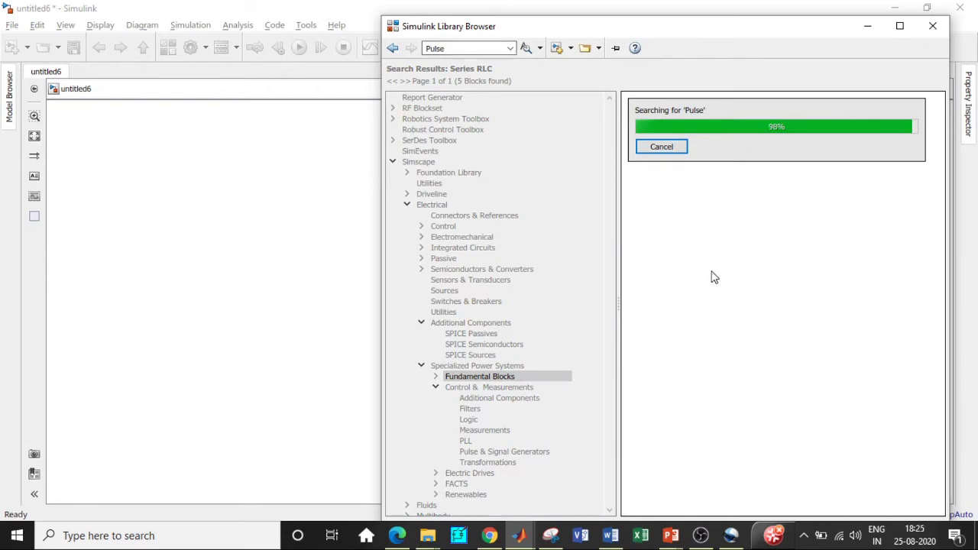
pyautogui.rightClick(695, 136)
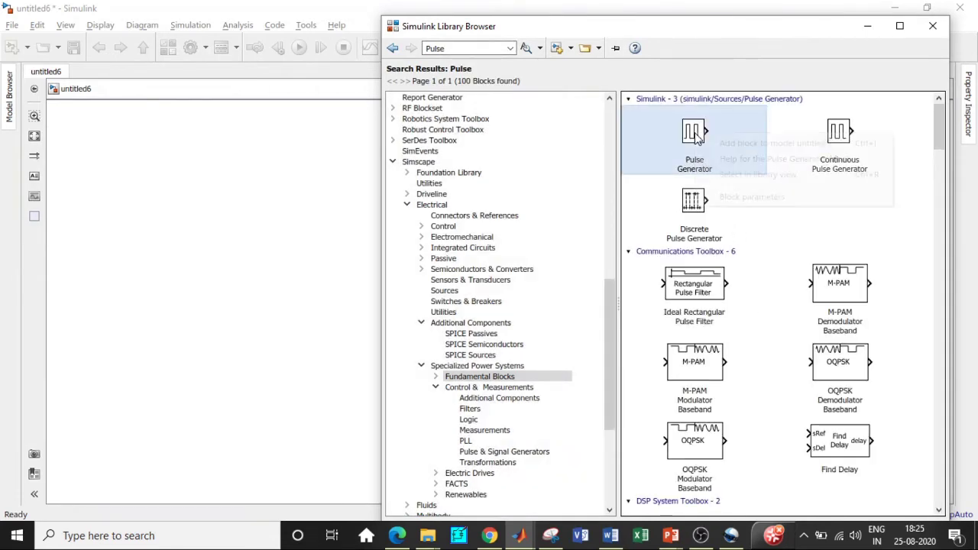
pyautogui.click(455, 48)
# - Search for 'scope' and add the Scope block to the model
pyautogui.doubleClick(455, 48)
pyautogui.press('BackSpace')
pyautogui.write('Scope')
pyautogui.click(465, 61)
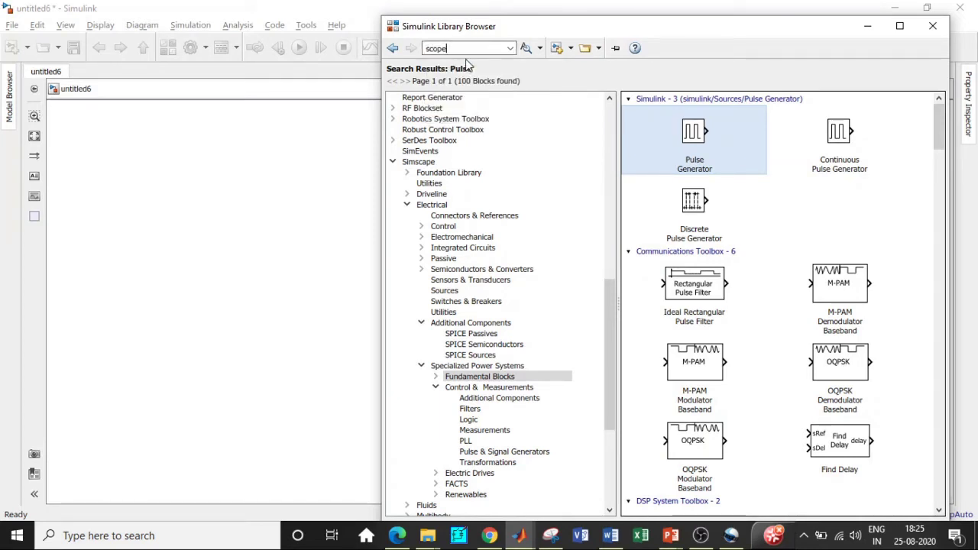
pyautogui.click(469, 49)
pyautogui.press('Return')
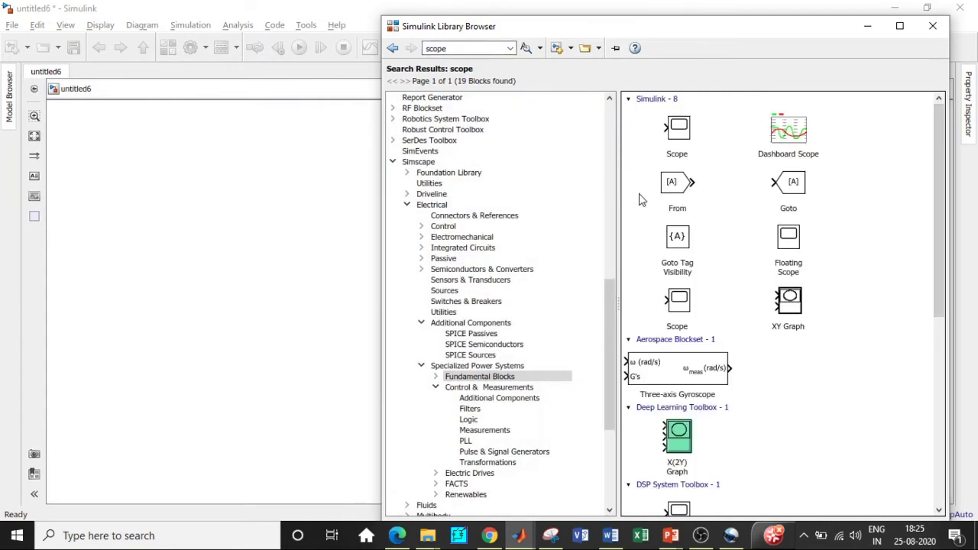
pyautogui.rightClick(670, 144)
pyautogui.click(684, 151)
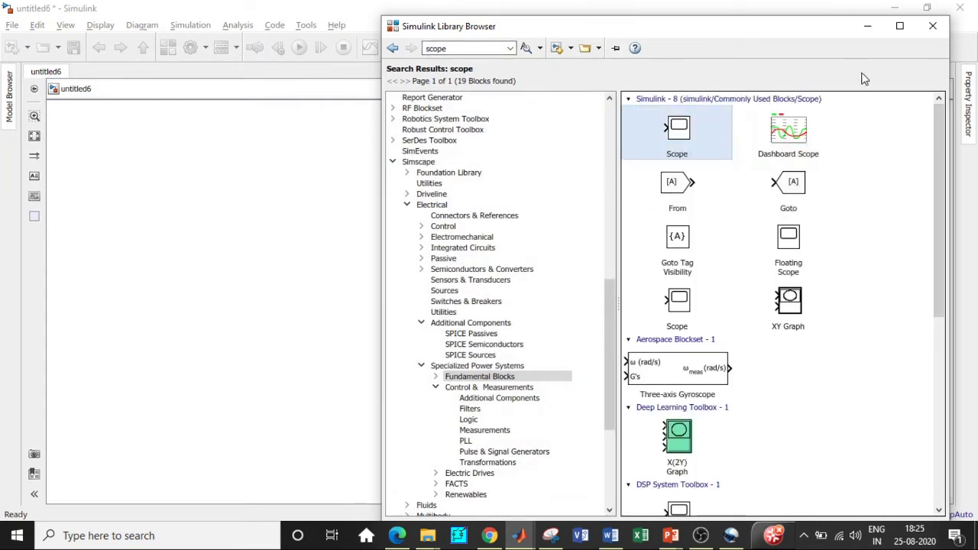
# - Spread the scope, pulse generator, MOSFET, measurements, powergui and DC source apart, rotating the diode upright
pyautogui.click(867, 26)
pyautogui.moveTo(494, 304); pyautogui.dragTo(339, 285)
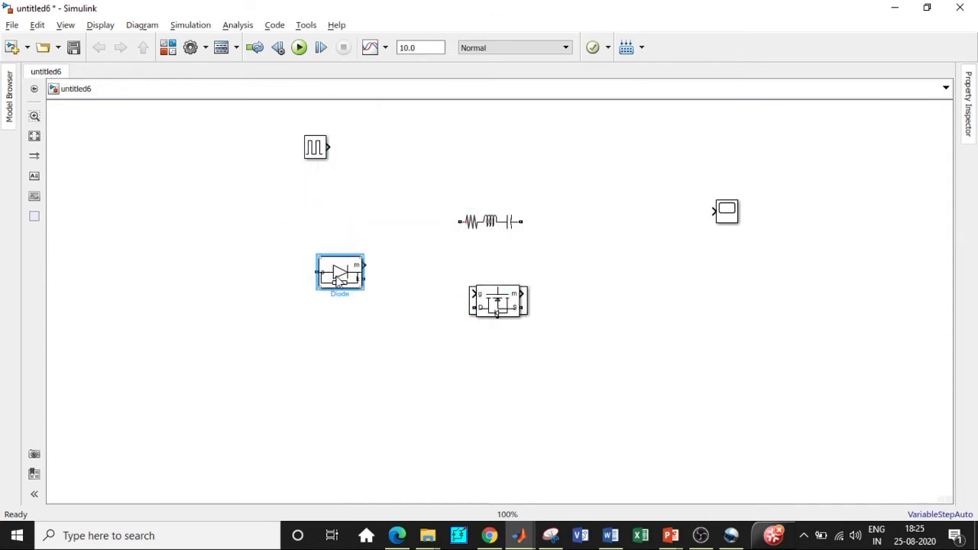
pyautogui.hotkey('ctrl', 'r')
pyautogui.moveTo(498, 317); pyautogui.dragTo(428, 230)
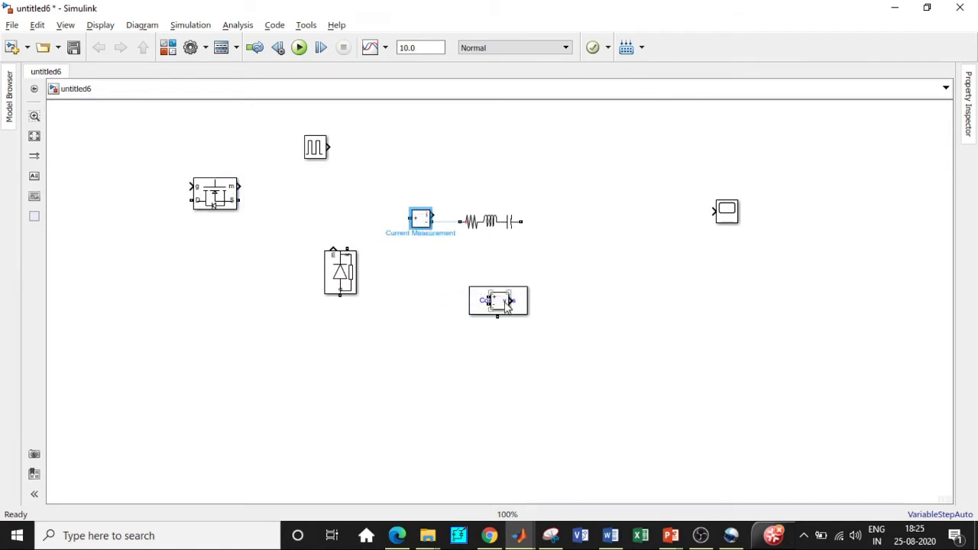
pyautogui.moveTo(503, 307); pyautogui.dragTo(648, 372)
pyautogui.moveTo(491, 306); pyautogui.dragTo(122, 298)
pyautogui.moveTo(486, 311); pyautogui.dragTo(201, 273)
pyautogui.moveTo(217, 188); pyautogui.dragTo(278, 205)
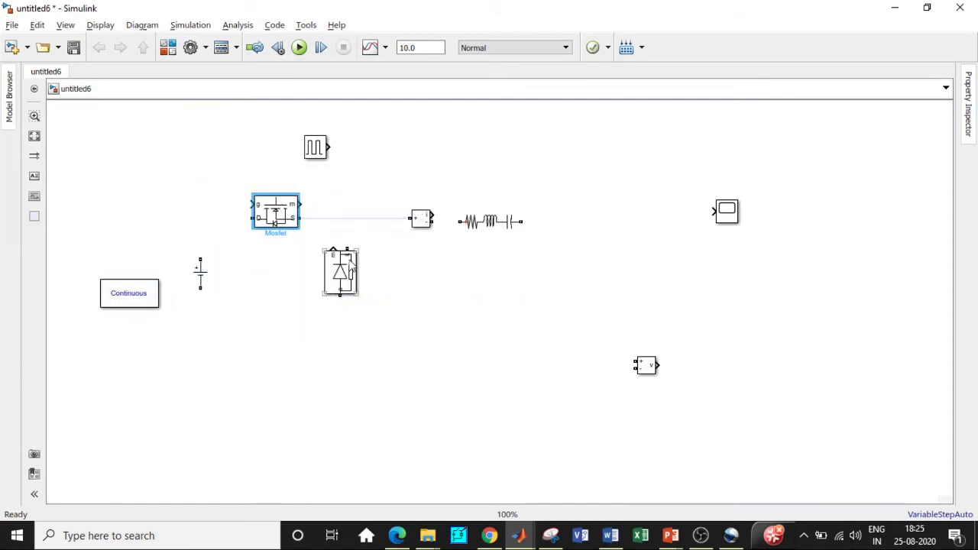
# - Turn off the MOSFET's 'Show measurement port' option
pyautogui.doubleClick(275, 217)
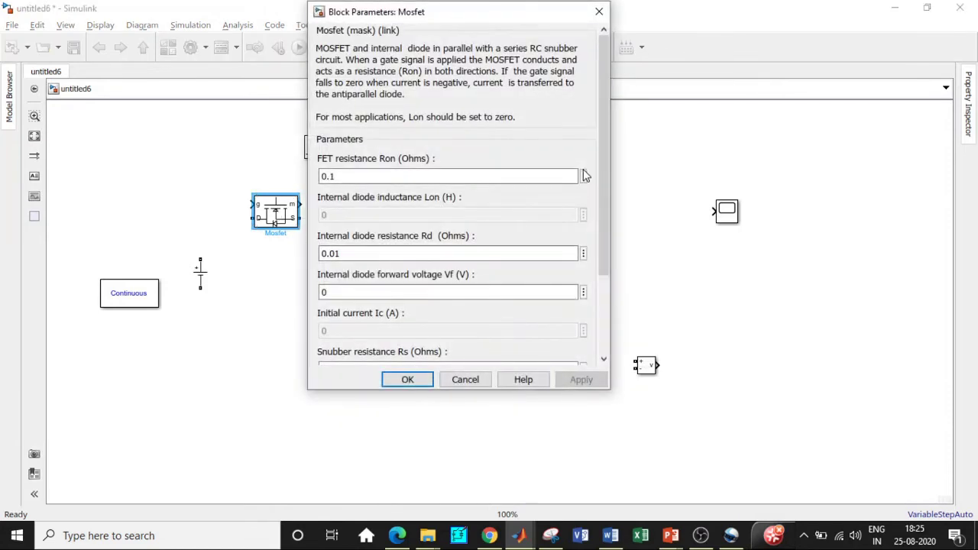
pyautogui.scroll(-3, 357, 273)
pyautogui.click(322, 337)
pyautogui.click(406, 378)
# - Turn off the diode's 'Show measurement port' option
pyautogui.doubleClick(338, 274)
pyautogui.scroll(-2, 661, 209)
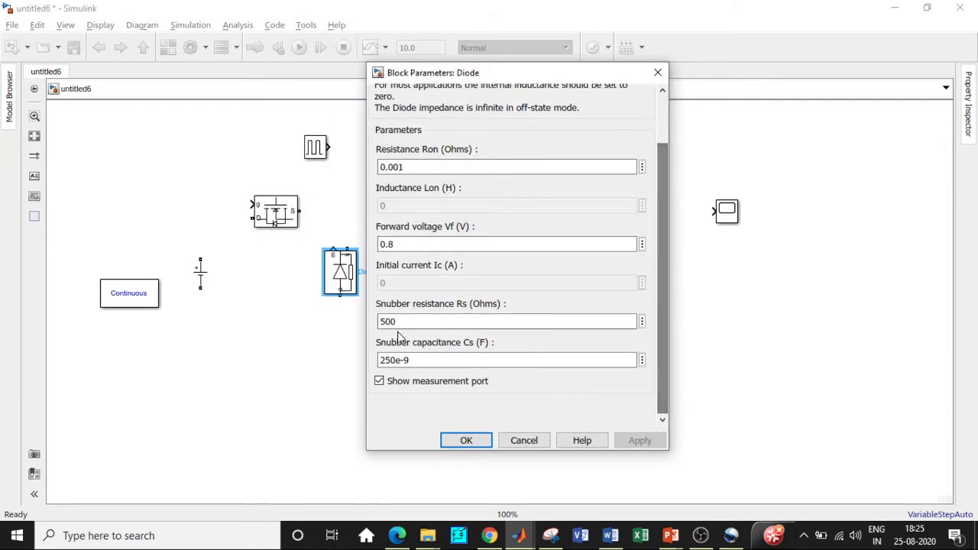
pyautogui.click(379, 381)
pyautogui.click(441, 436)
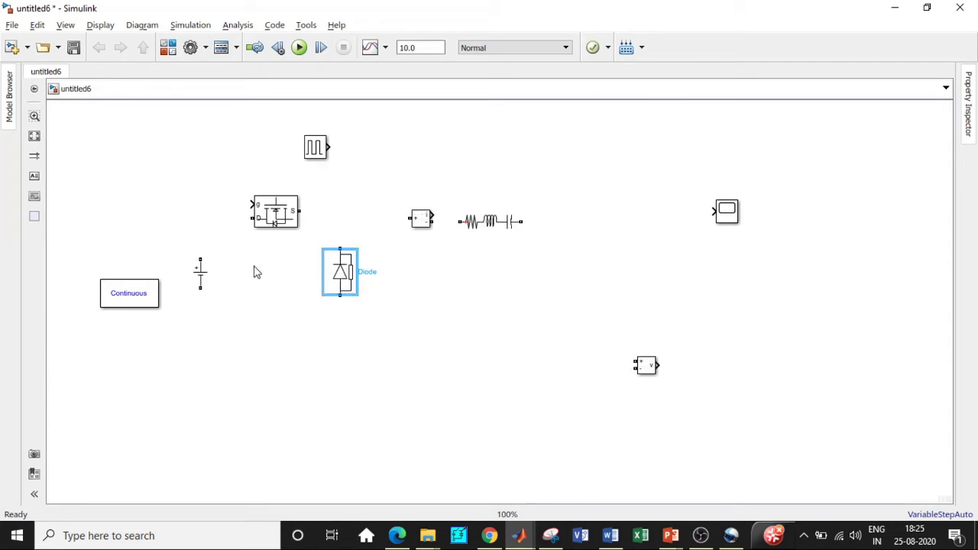
# - Wire DC source + to MOSFET drain, − to diode bottom, and current measurement to the MOSFET–diode node
pyautogui.moveTo(201, 260)
pyautogui.mouseDown()
pyautogui.moveTo(216, 221)
pyautogui.moveTo(341, 214)
pyautogui.moveTo(340, 249)
pyautogui.mouseUp()
pyautogui.moveTo(202, 289)
pyautogui.mouseDown()
pyautogui.moveTo(219, 309)
pyautogui.moveTo(334, 306)
pyautogui.moveTo(341, 295)
pyautogui.mouseUp()
pyautogui.moveTo(411, 219); pyautogui.dragTo(341, 218)
# - Rotate the Series RLC Branch upright and nudge it into place
pyautogui.click(489, 222)
pyautogui.hotkey('ctrl', 'r')
pyautogui.moveTo(491, 252); pyautogui.dragTo(487, 263)
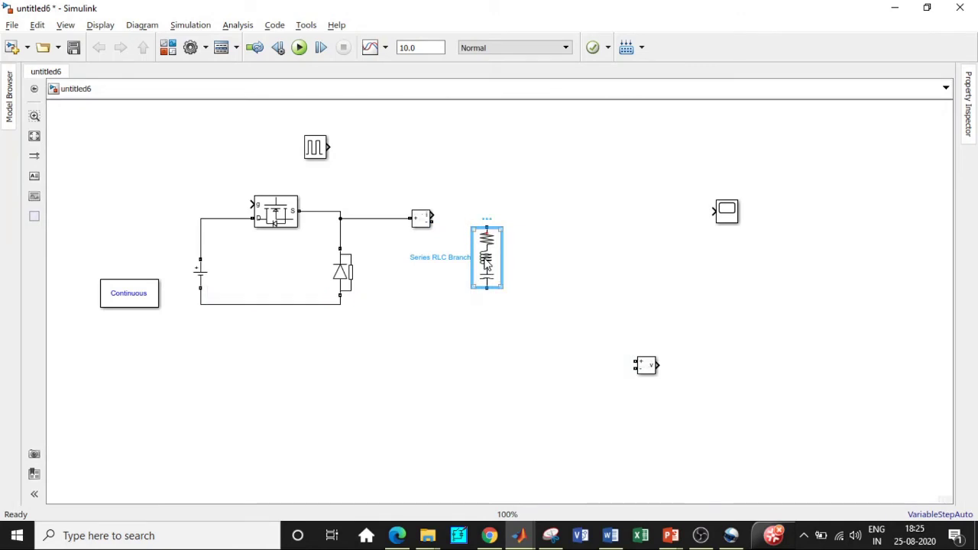
# - Make the RLC branch an R-only 10 Ω resistor, wired from current measurement to the diode's return line
pyautogui.doubleClick(487, 263)
pyautogui.click(604, 188)
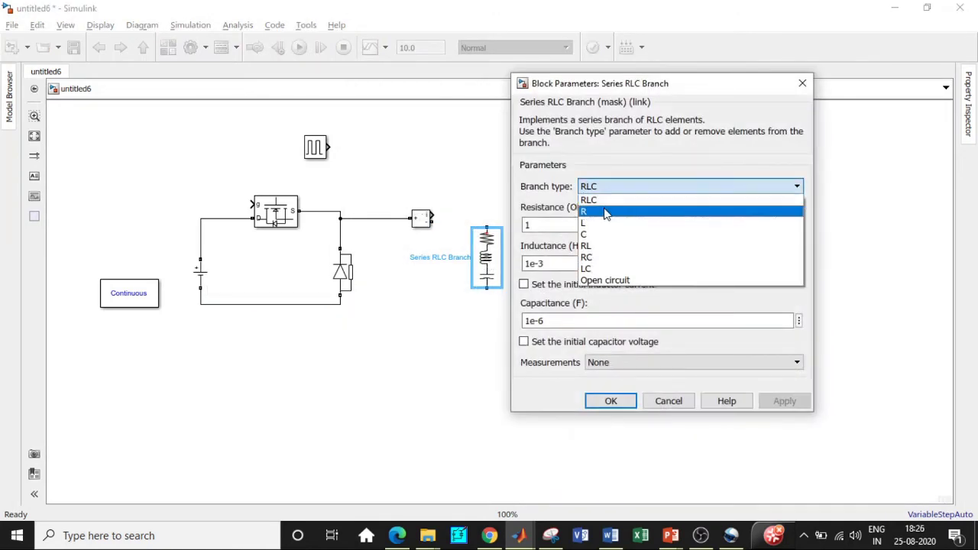
pyautogui.click(604, 212)
pyautogui.write('10')
pyautogui.click(604, 287)
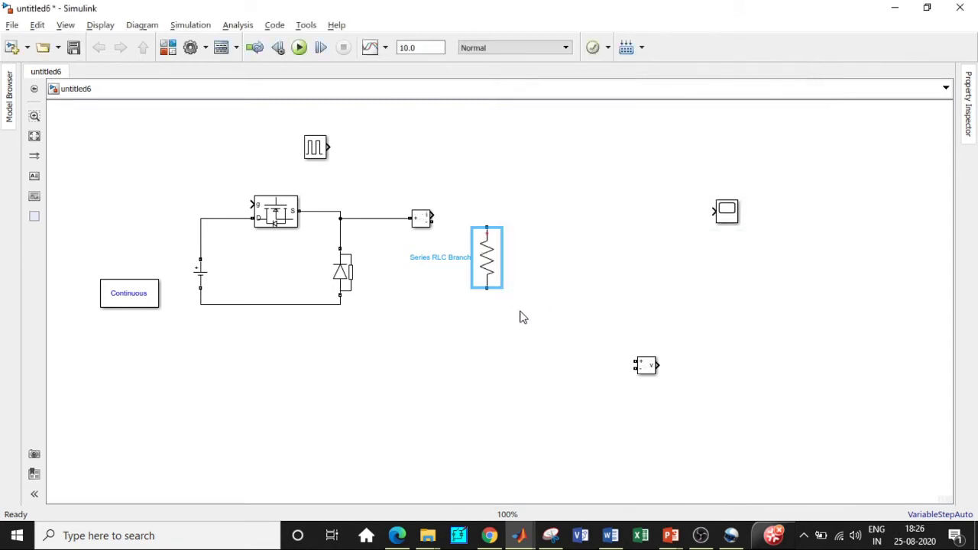
pyautogui.moveTo(486, 227); pyautogui.dragTo(433, 220)
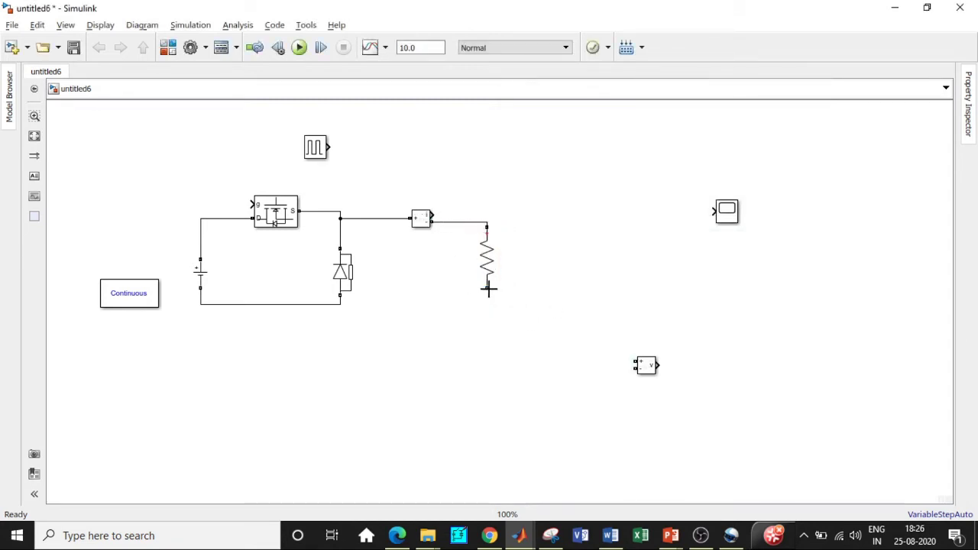
pyautogui.moveTo(487, 288); pyautogui.dragTo(340, 304)
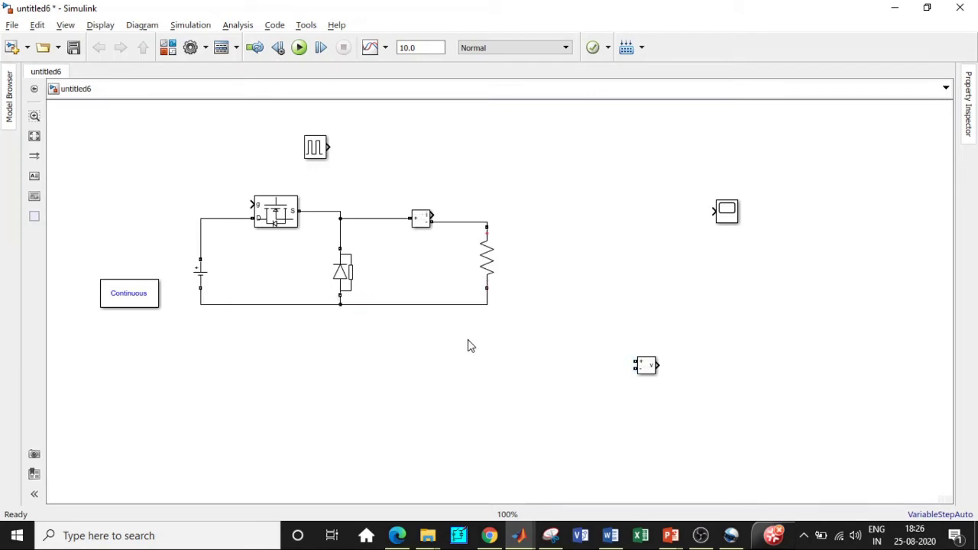
# - Connect the pulse generator to the MOSFET gate and change the DC source voltage
pyautogui.moveTo(321, 150); pyautogui.dragTo(254, 204)
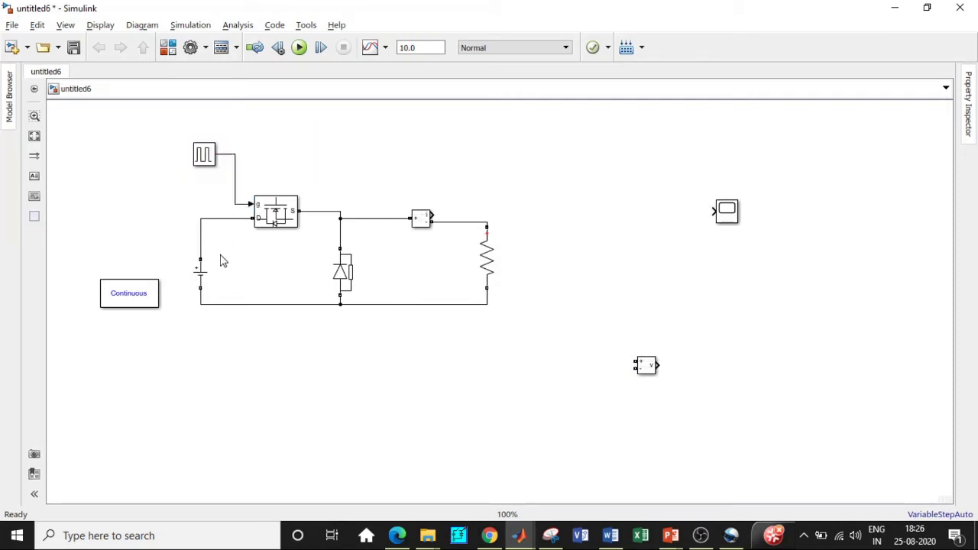
pyautogui.doubleClick(201, 273)
pyautogui.doubleClick(270, 274)
pyautogui.write('24')
pyautogui.click(318, 337)
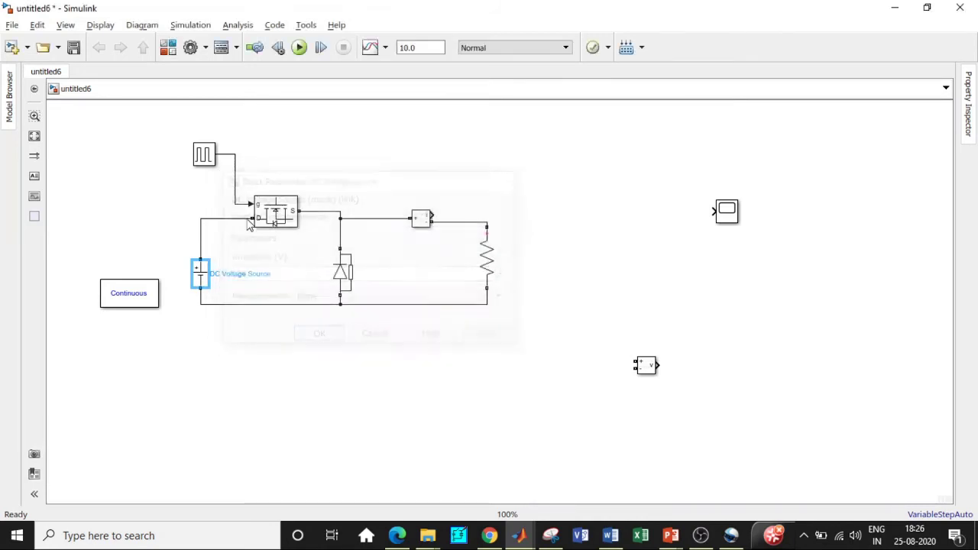
# - Enter pulse generator amplitude 10, period 0.02 and pulse width 65%
pyautogui.click(203, 155)
pyautogui.doubleClick(202, 155)
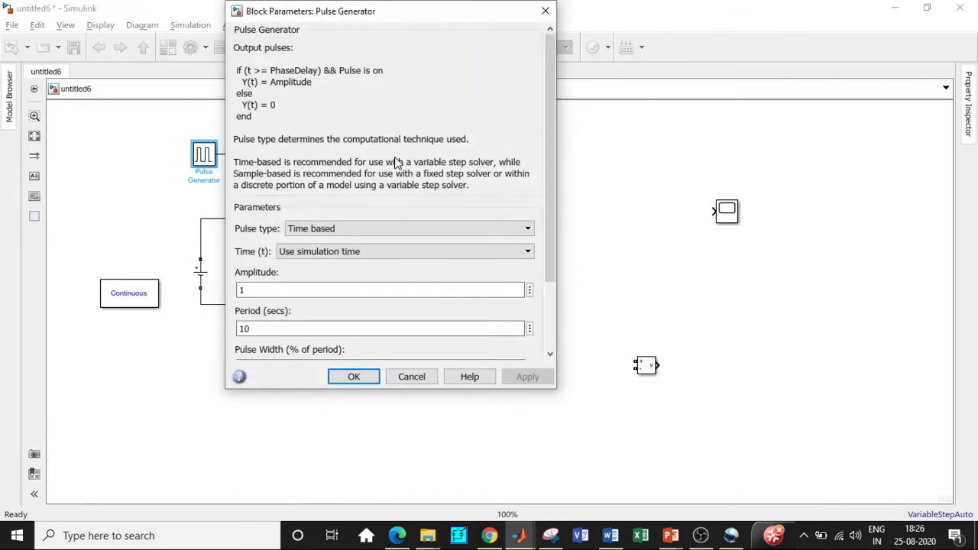
pyautogui.scroll(-3, 396, 165)
pyautogui.doubleClick(262, 202)
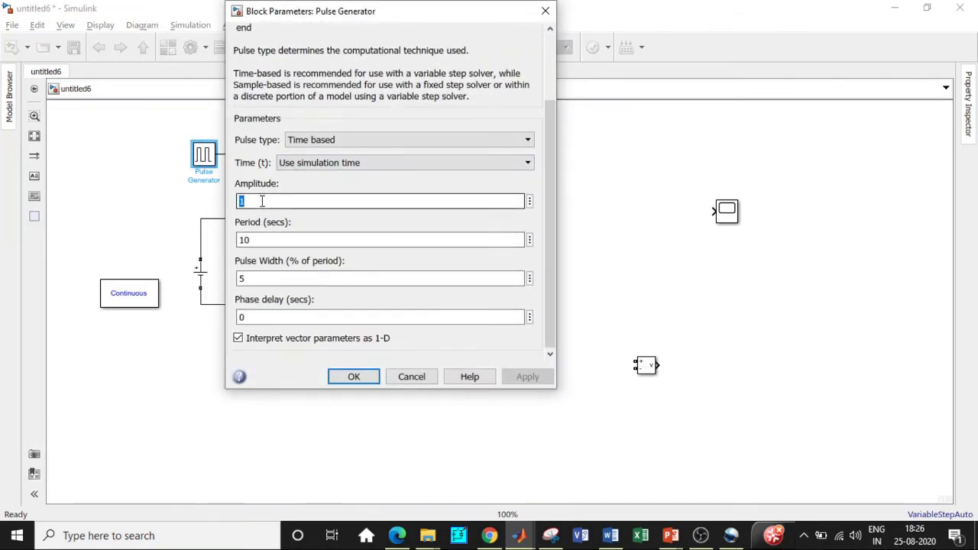
pyautogui.write('1')
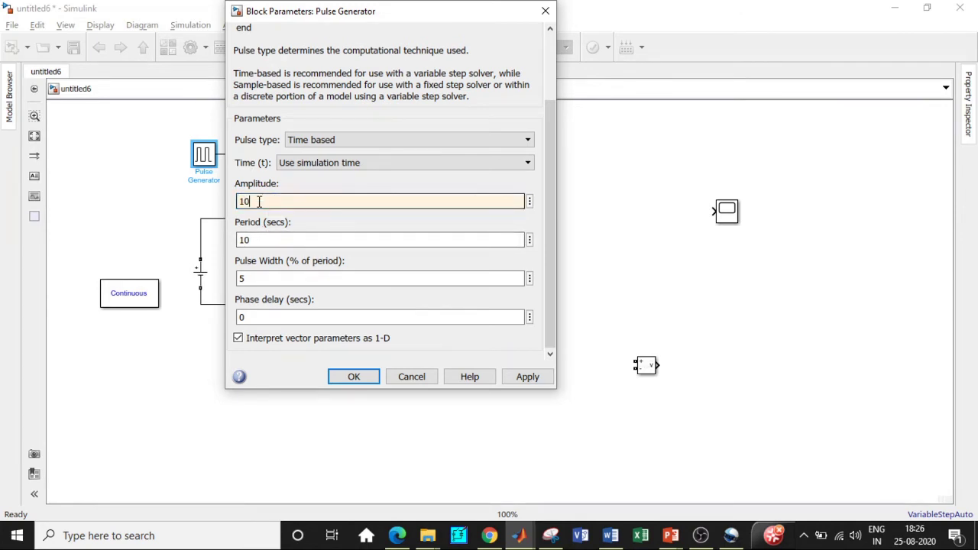
pyautogui.doubleClick(264, 240)
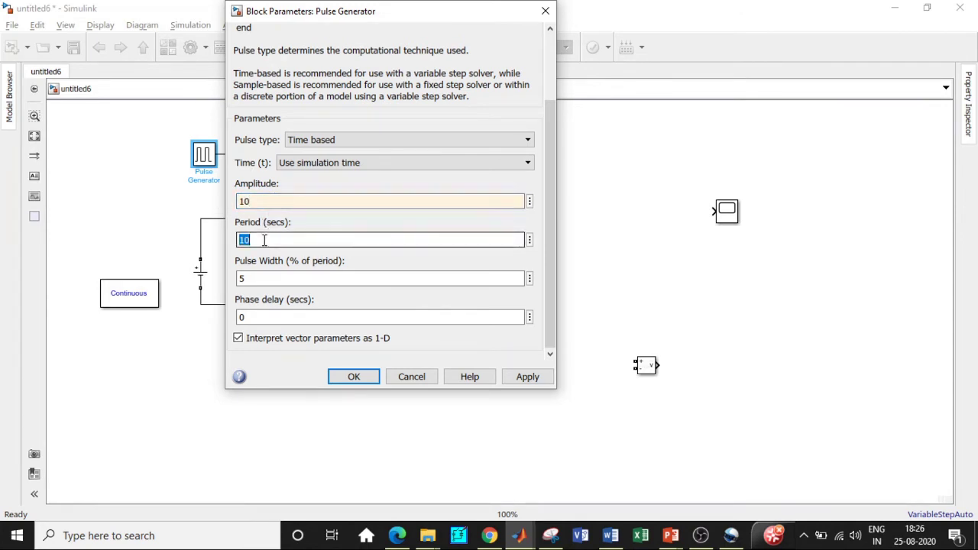
pyautogui.write('02')
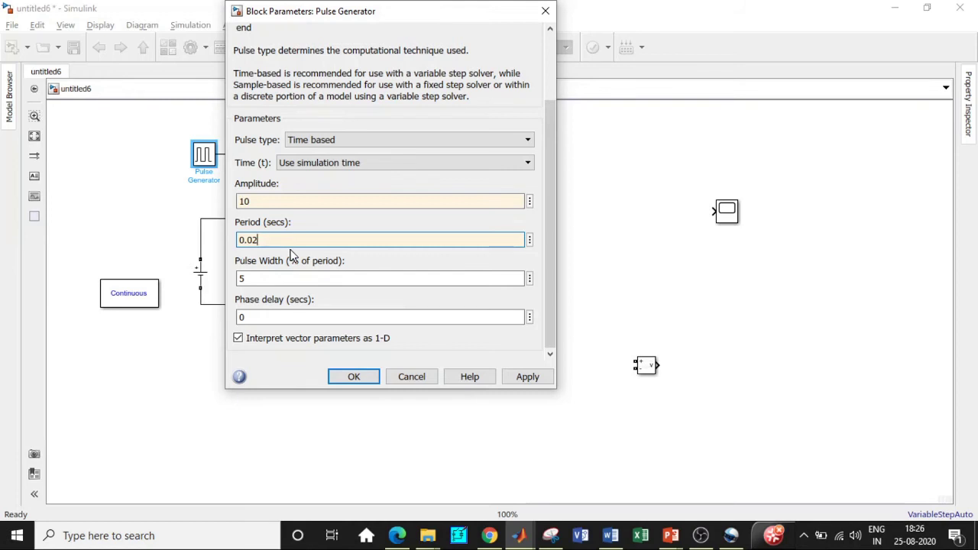
pyautogui.doubleClick(285, 279)
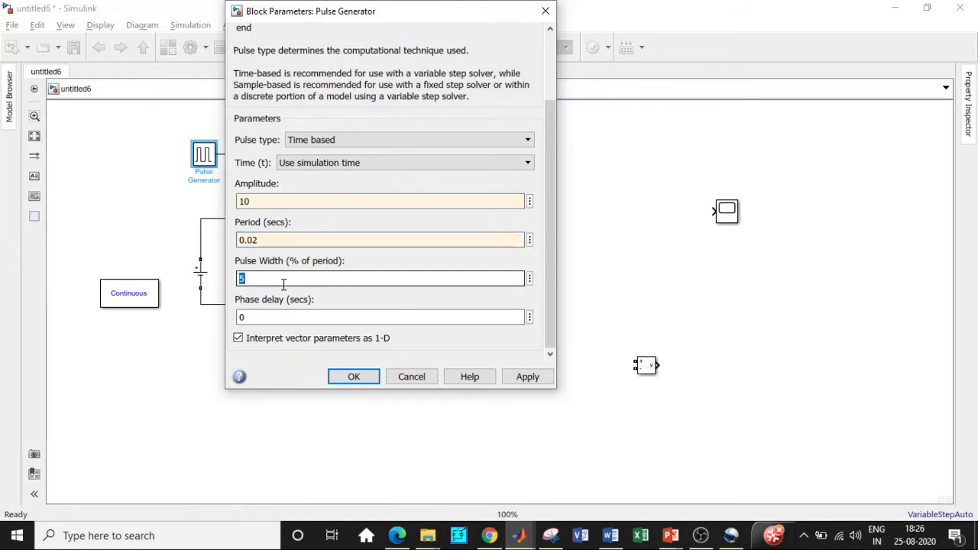
pyautogui.write('5')
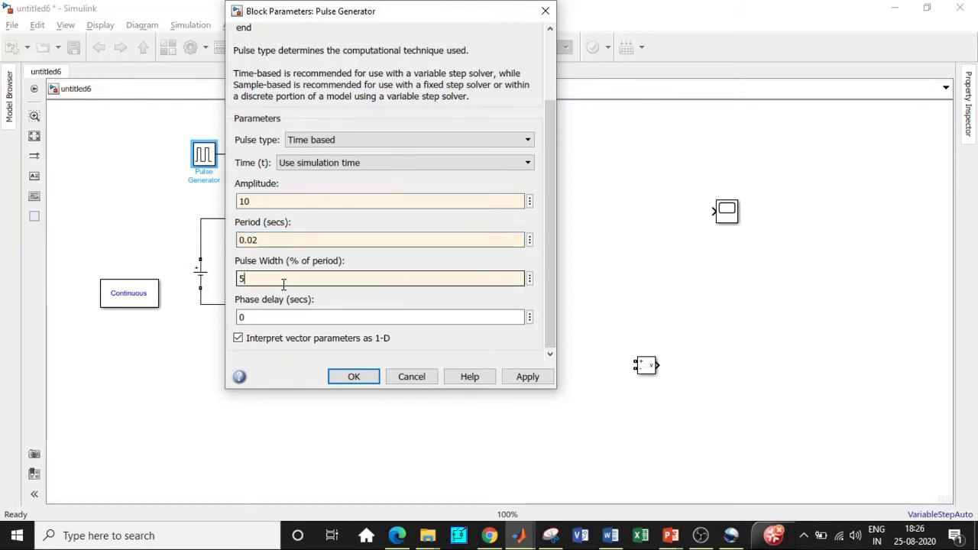
pyautogui.press('BackSpace')
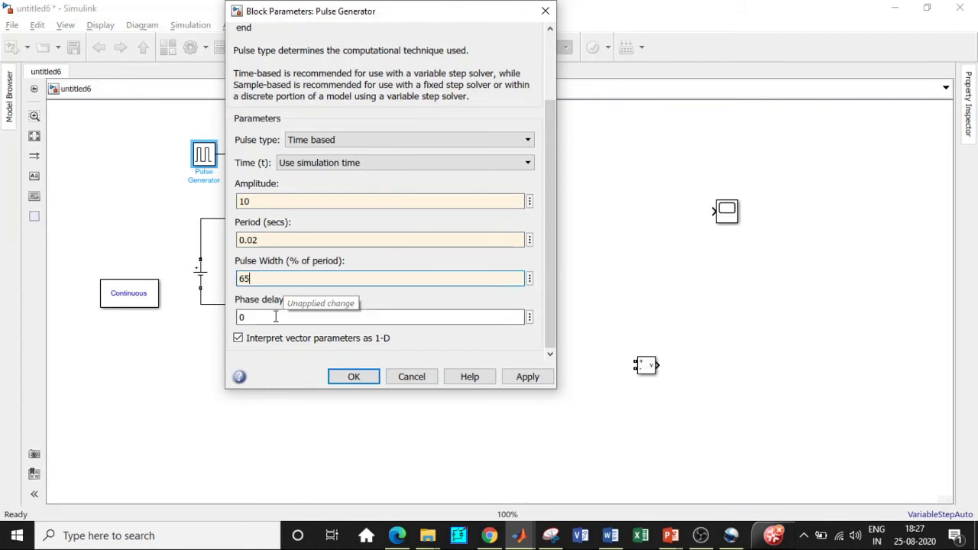
# - Apply the pulse settings, move powergui top-left, and connect the voltage measurement across the resistor
pyautogui.click(348, 377)
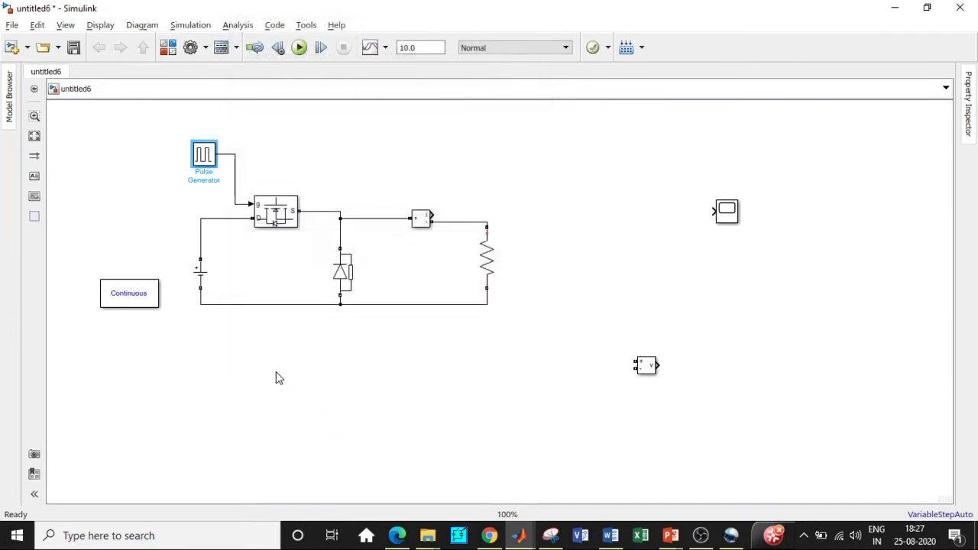
pyautogui.click(200, 268)
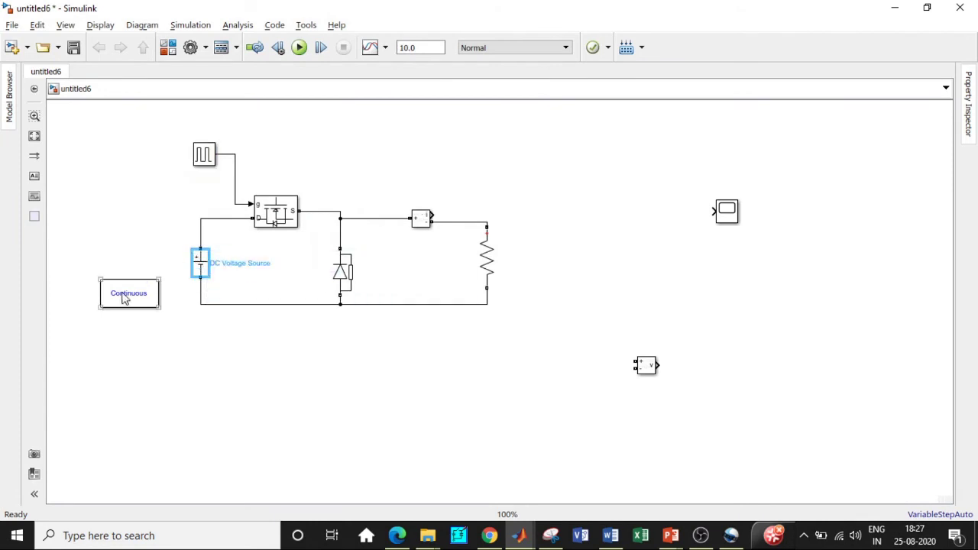
pyautogui.moveTo(121, 295); pyautogui.dragTo(120, 130)
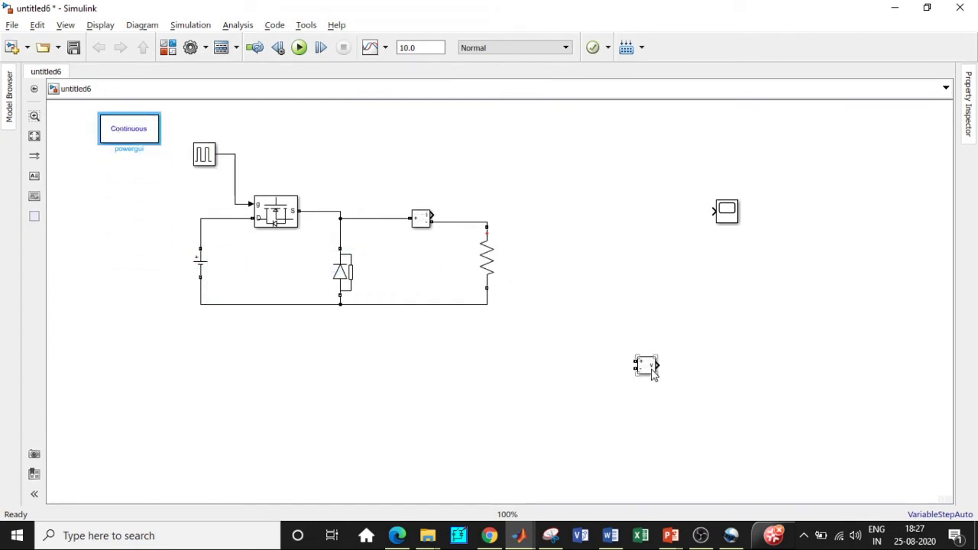
pyautogui.moveTo(648, 368); pyautogui.dragTo(487, 228)
pyautogui.moveTo(532, 256); pyautogui.dragTo(463, 222)
pyautogui.moveTo(571, 255); pyautogui.dragTo(486, 303)
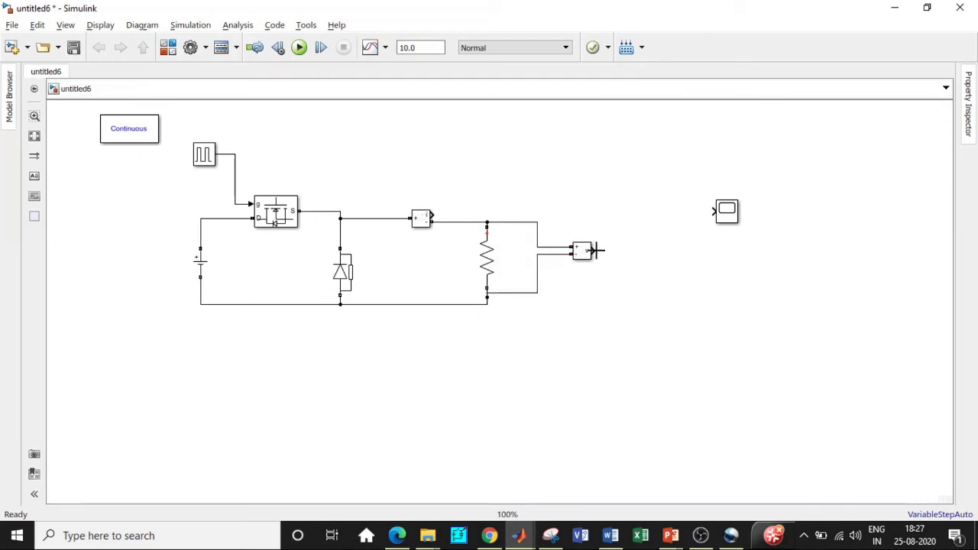
# - Wire the load voltage, load current and gate pulses into three scope inputs
pyautogui.moveTo(593, 250); pyautogui.dragTo(713, 211)
pyautogui.moveTo(431, 217); pyautogui.dragTo(719, 219)
pyautogui.click(713, 294)
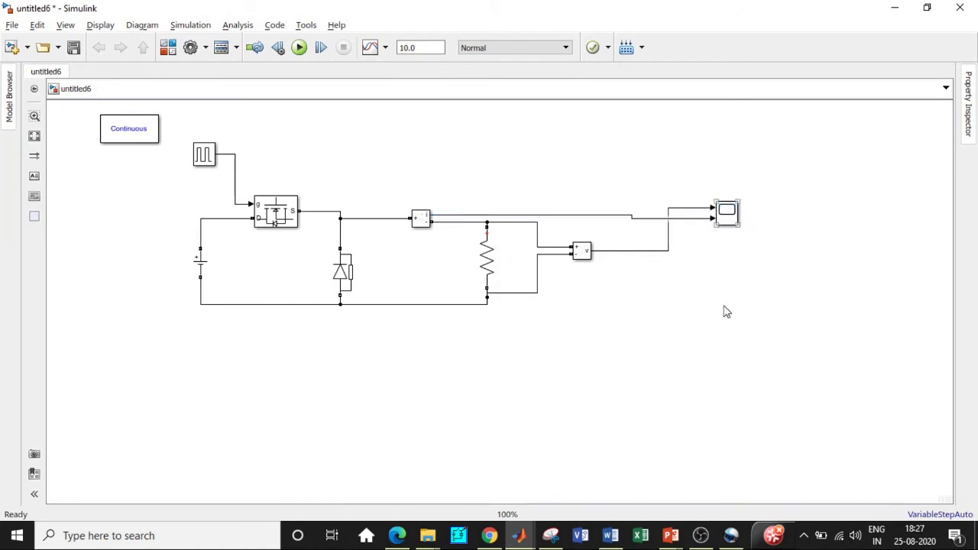
pyautogui.moveTo(713, 227); pyautogui.dragTo(234, 156)
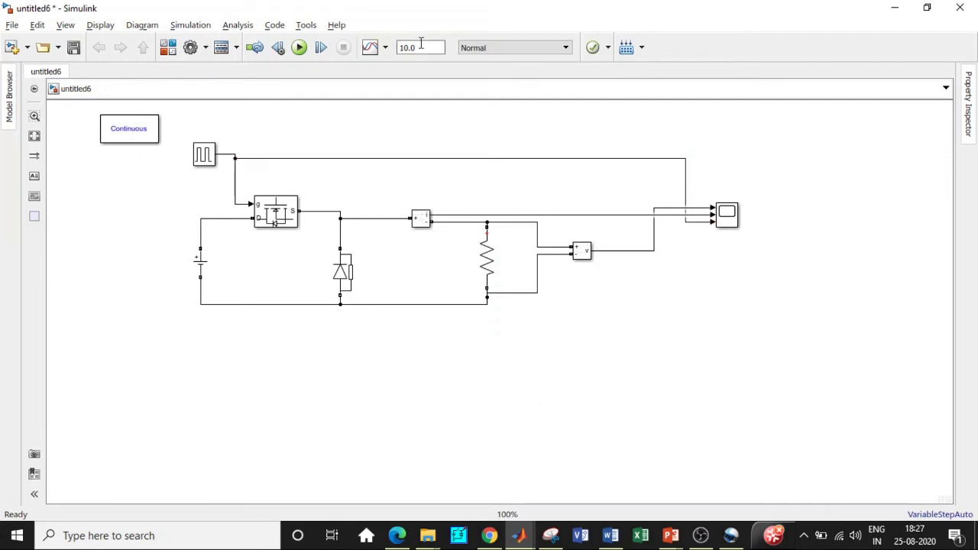
# - Set stop time to 1, run the simulation, and select the Scope block
pyautogui.click(443, 47)
pyautogui.write('1')
pyautogui.click(426, 144)
pyautogui.click(299, 48)
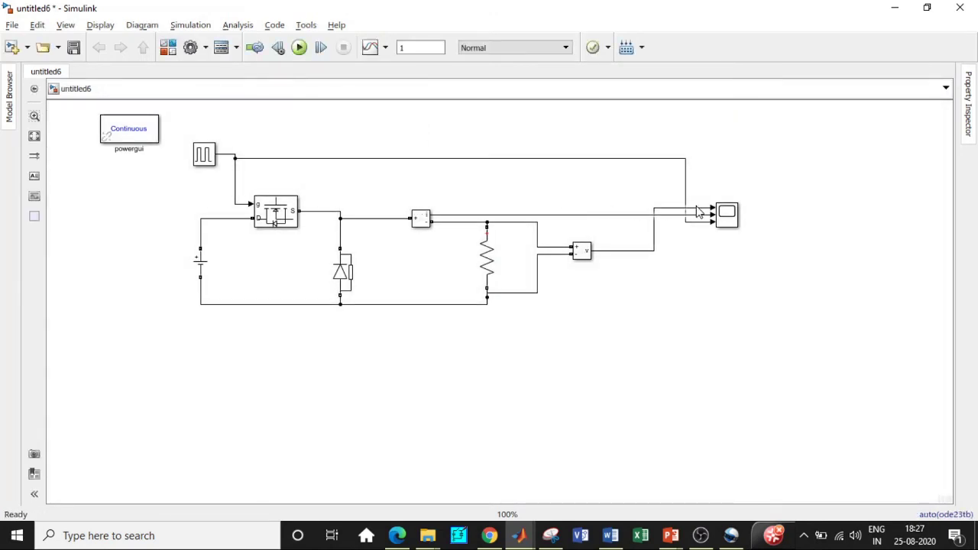
pyautogui.click(730, 218)
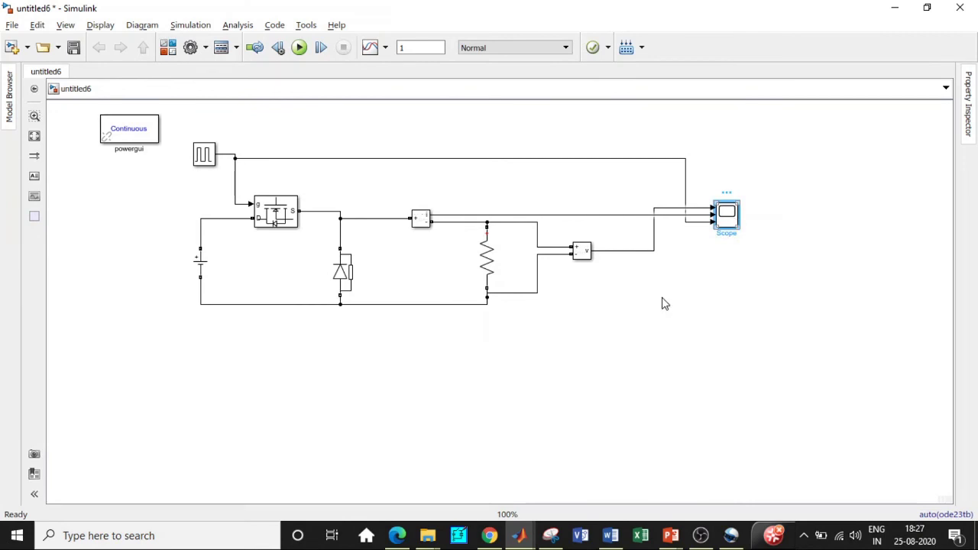
# - Maximize the Scope window and switch its layout to a 3×1 grid of stacked plots
pyautogui.click(638, 74)
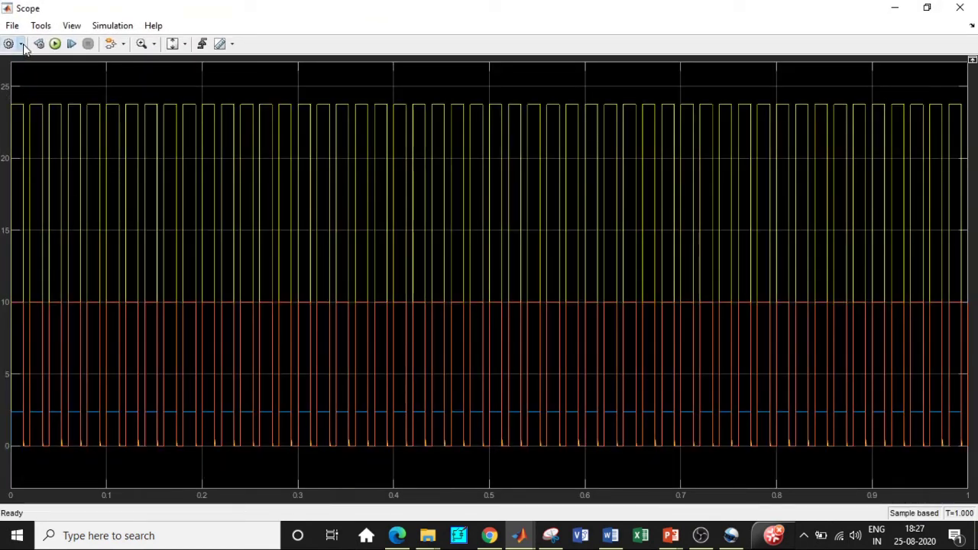
pyautogui.click(21, 44)
pyautogui.click(12, 107)
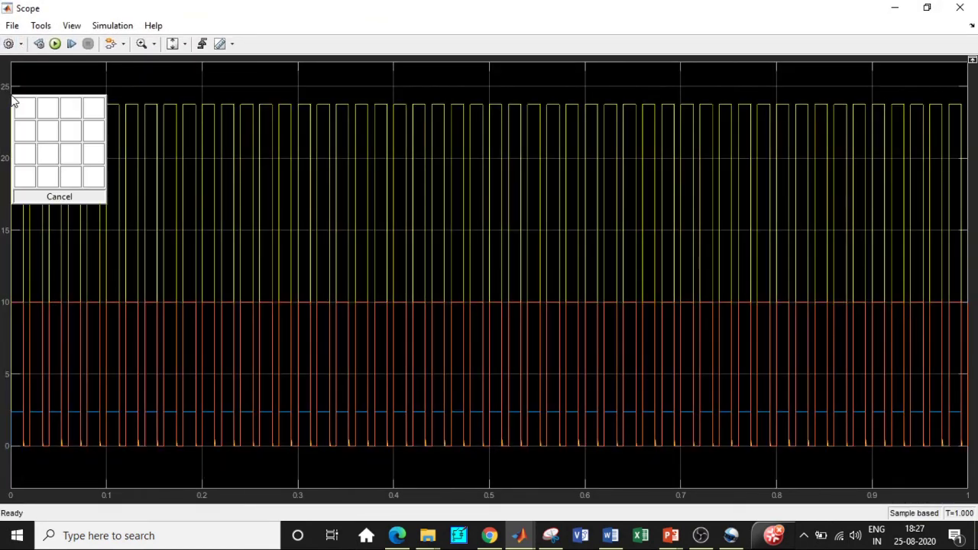
pyautogui.click(25, 157)
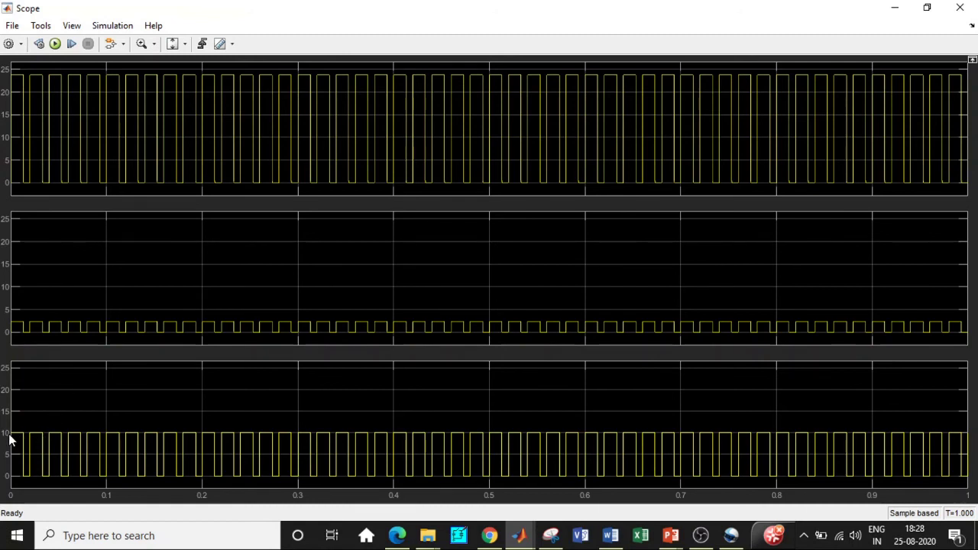
# - Zoom the scope plots into the first 0.045 s, then return to the untitled6 model diagram
pyautogui.click(141, 43)
pyautogui.moveTo(55, 186); pyautogui.dragTo(6, 67)
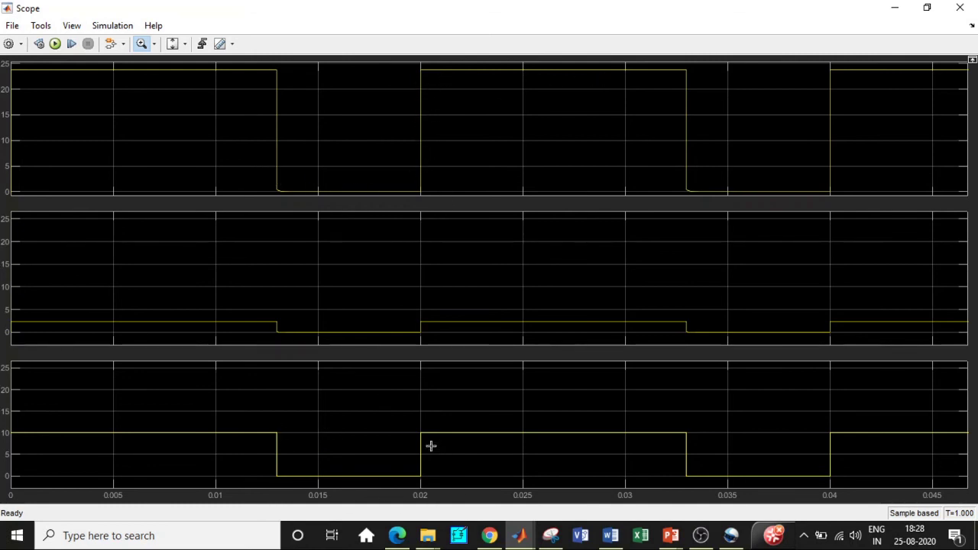
pyautogui.moveTo(525, 538)
pyautogui.click(848, 497)
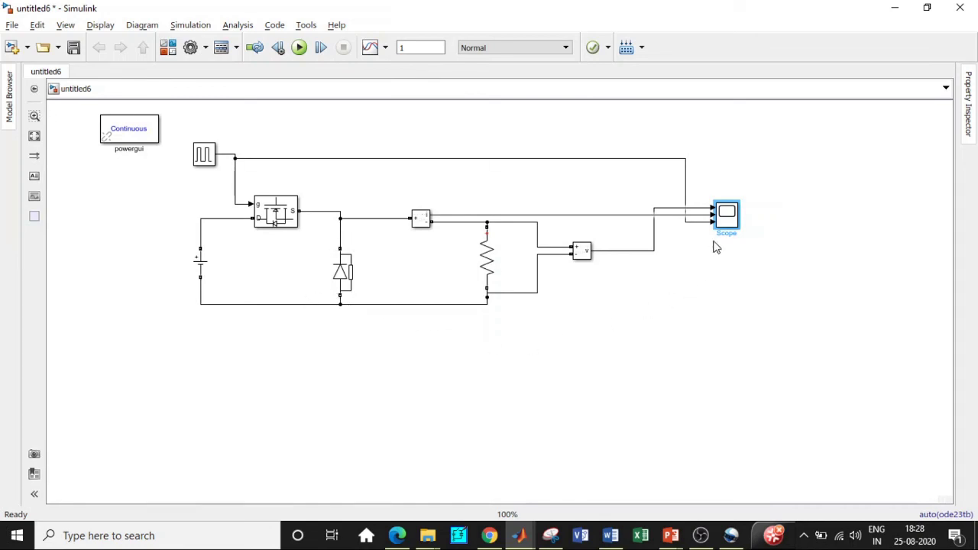
pyautogui.doubleClick(727, 218)
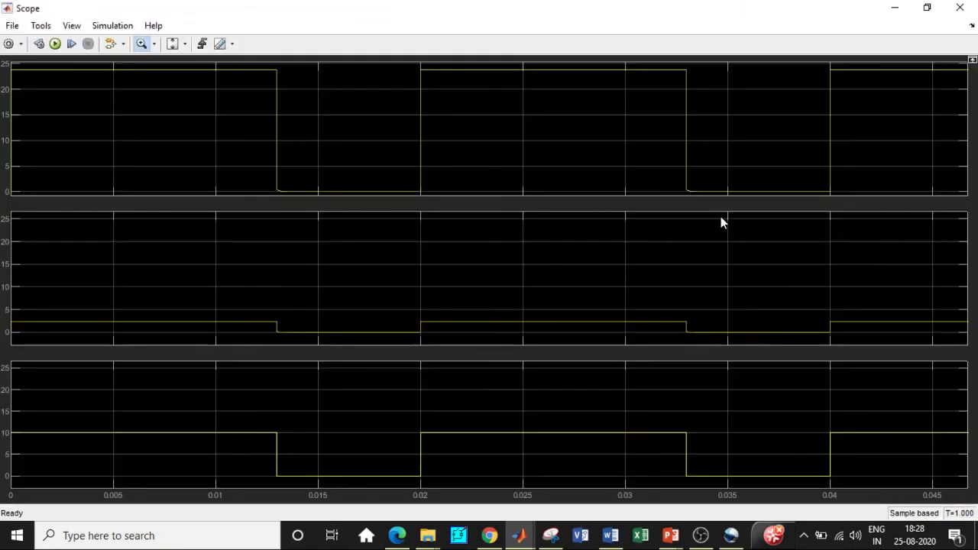
pyautogui.click(891, 11)
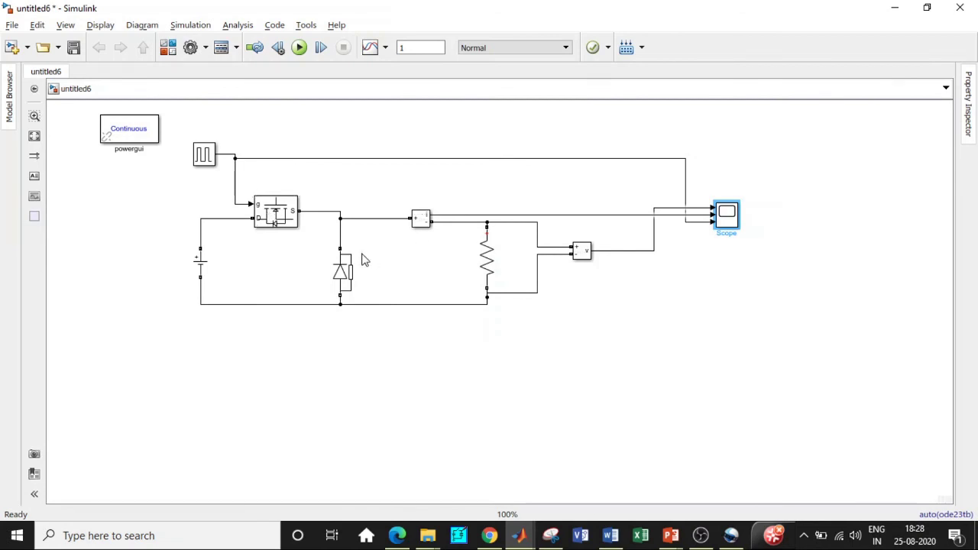
pyautogui.doubleClick(725, 218)
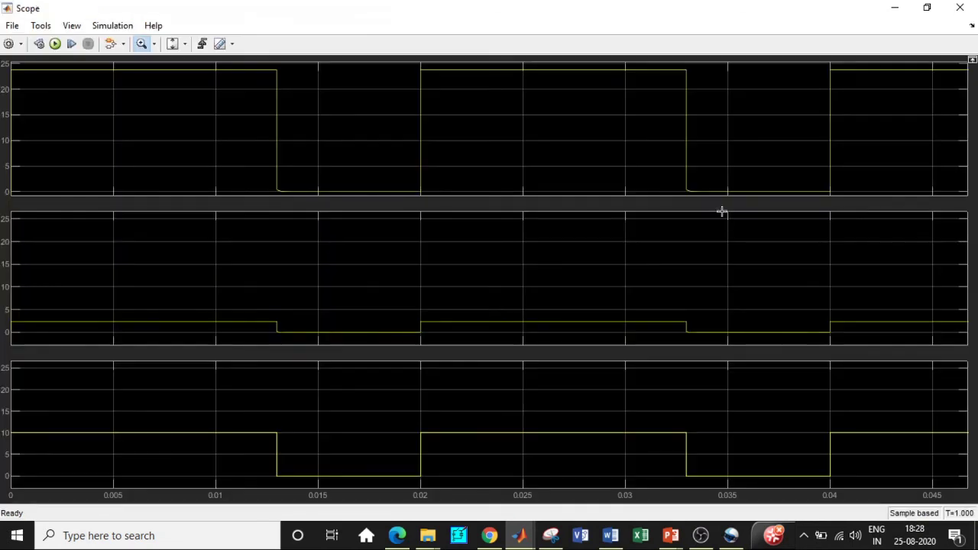